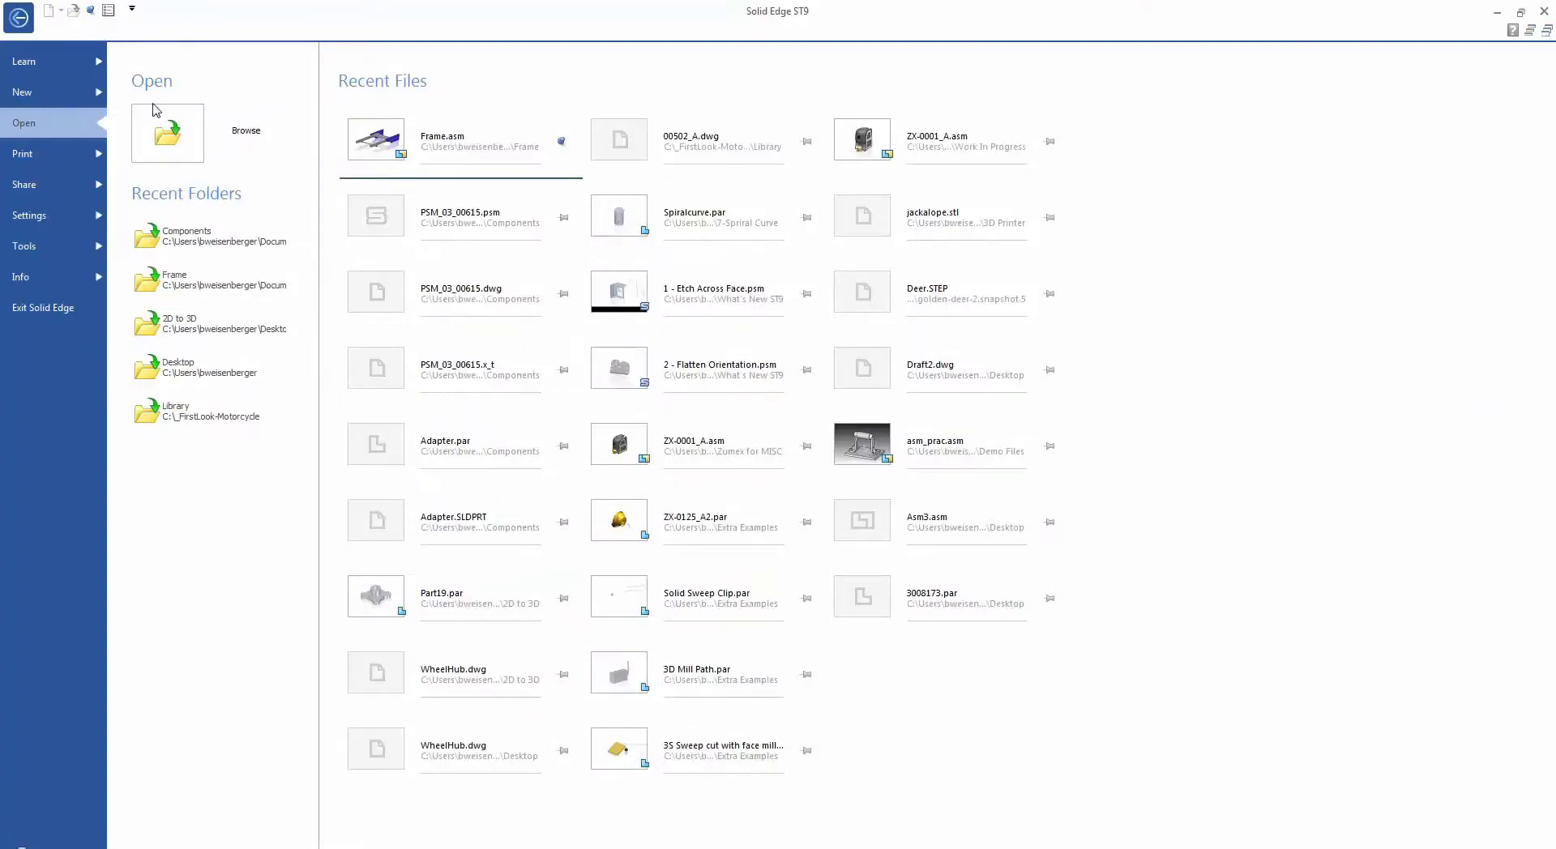
- Browse to the 2D to 3D folder on the Desktop and select WheelHub.dwg for opening
{"action": "left_click", "coordinate": [166, 132]}
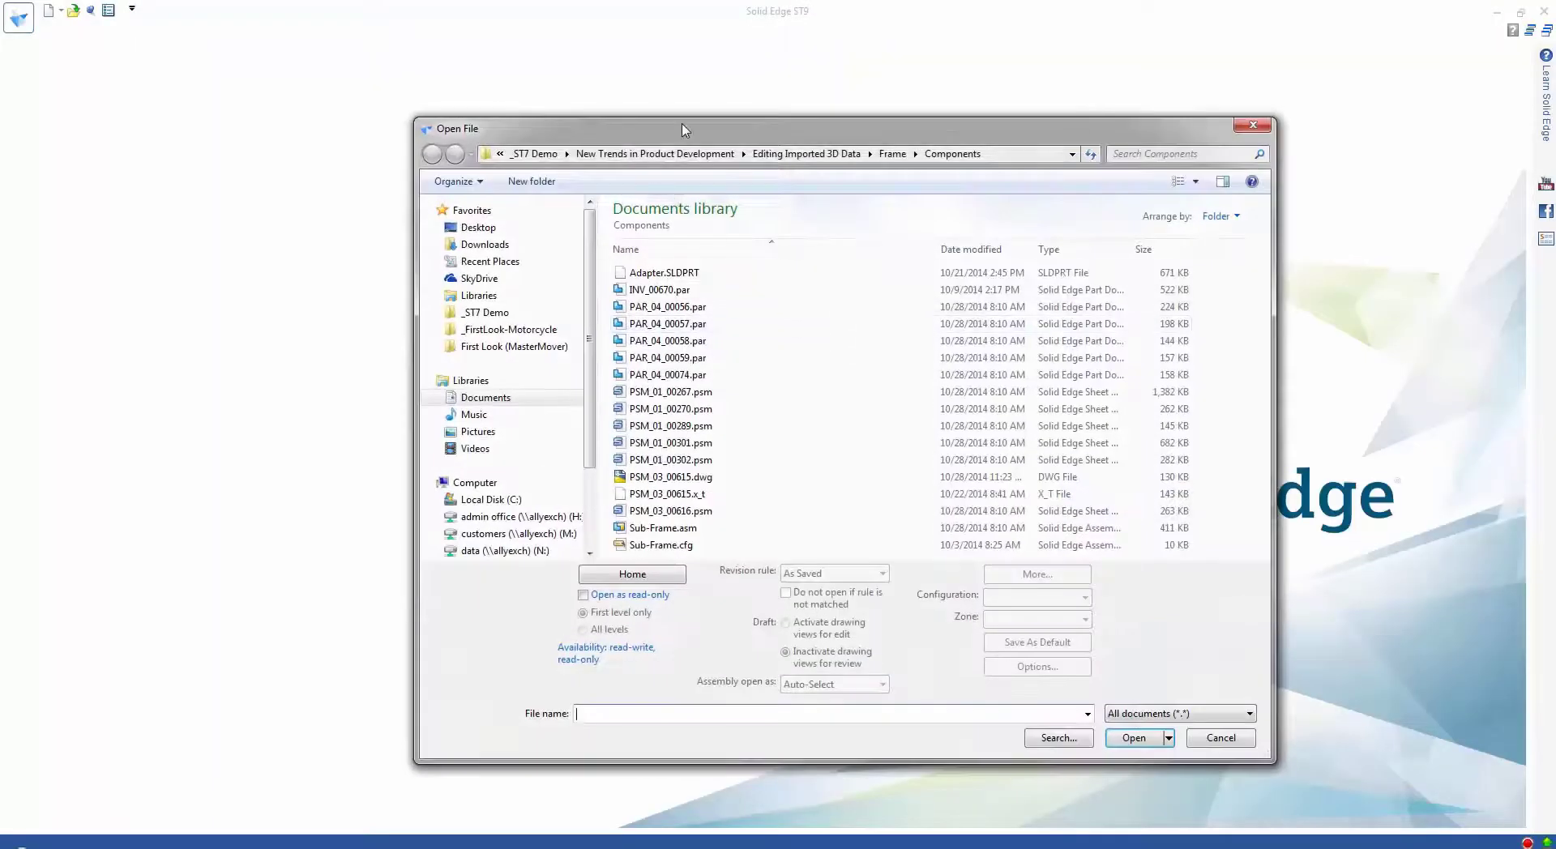
{"action": "left_click_drag", "start_coordinate": [682, 129], "coordinate": [636, 126]}
{"action": "left_click", "coordinate": [431, 224]}
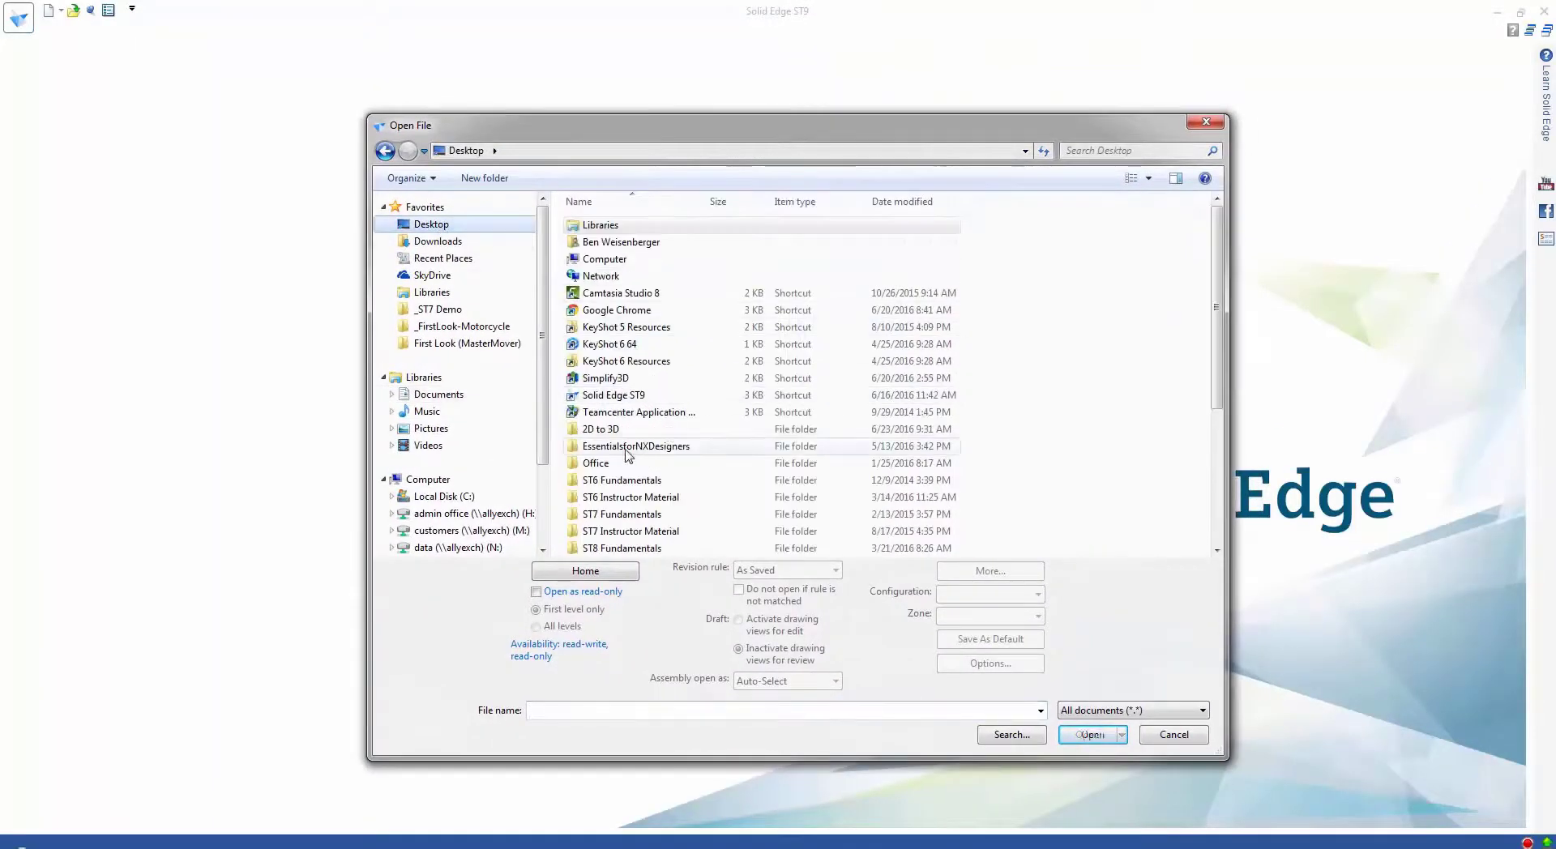
{"action": "double_click", "coordinate": [600, 428]}
{"action": "left_click", "coordinate": [620, 242]}
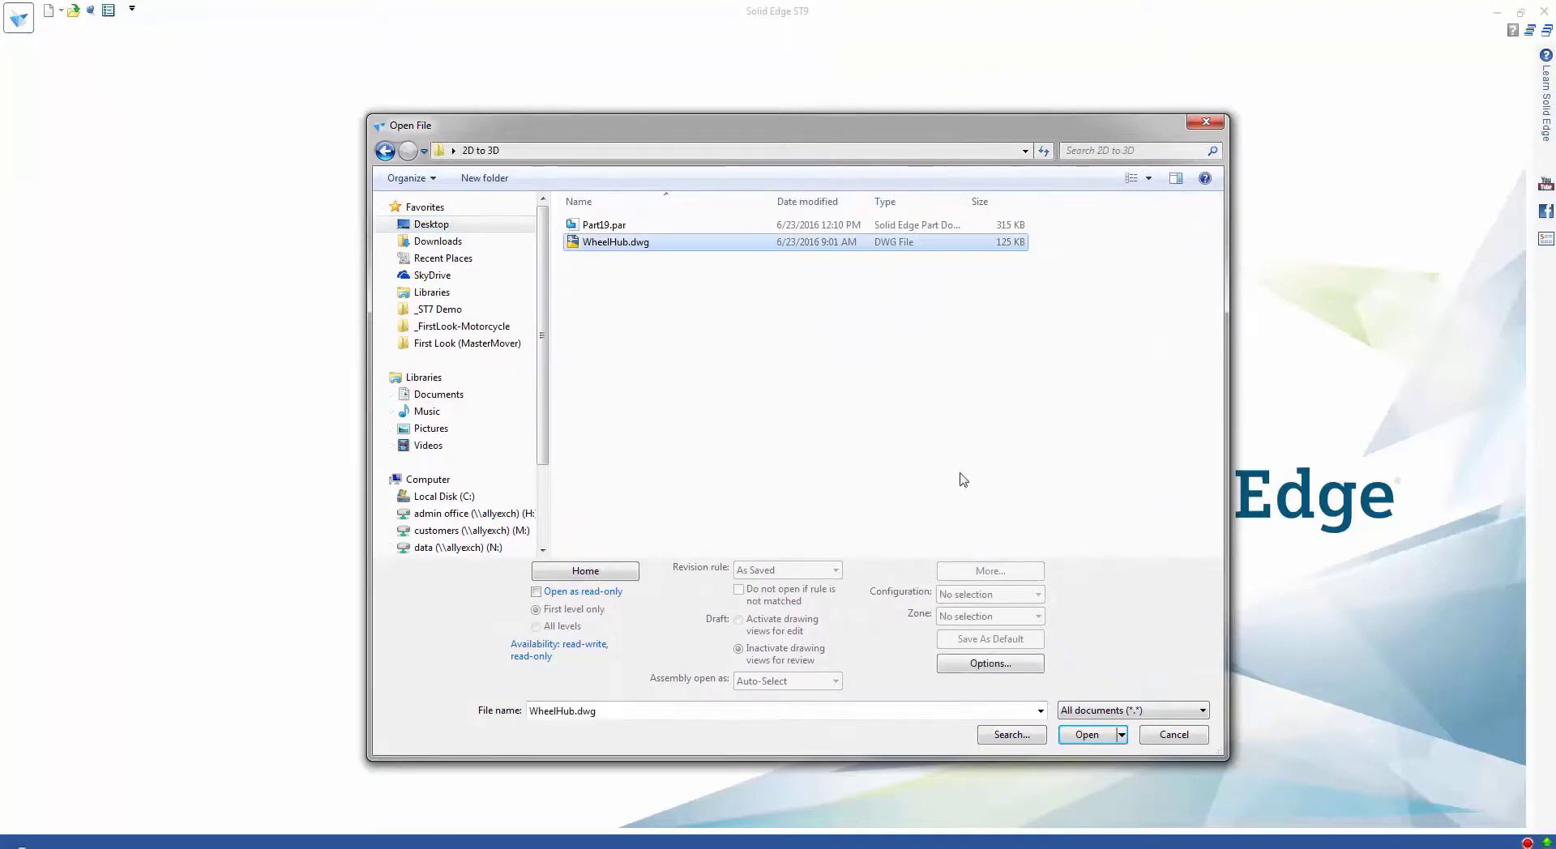
- Preview the drawing in the AutoCAD translation options, go through the mapping pages keeping their settings, and open WheelHub.dwg
{"action": "left_click", "coordinate": [1005, 659]}
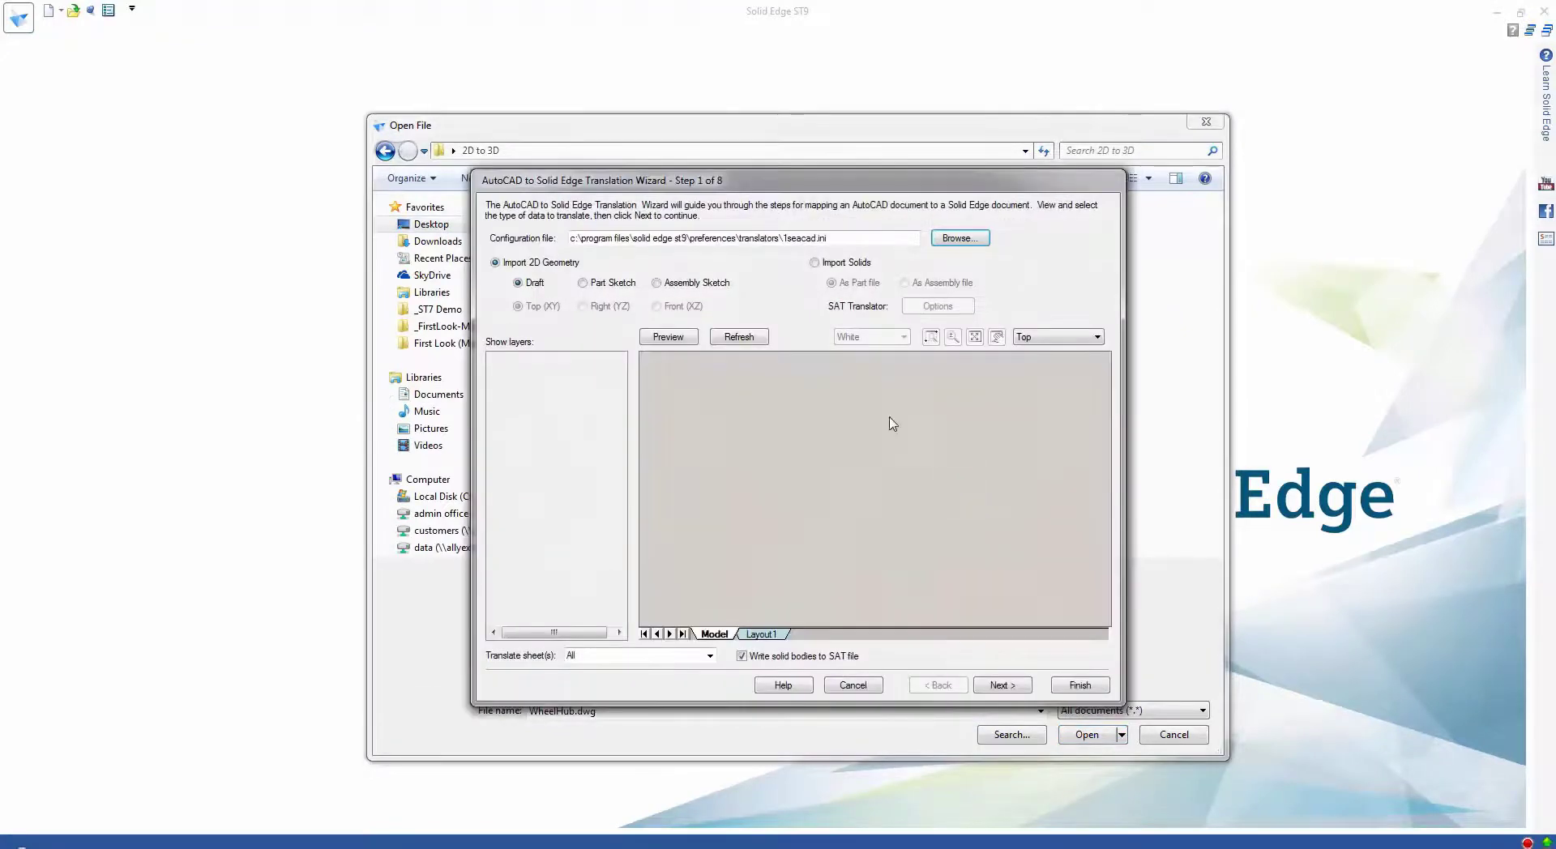
{"action": "left_click", "coordinate": [692, 336]}
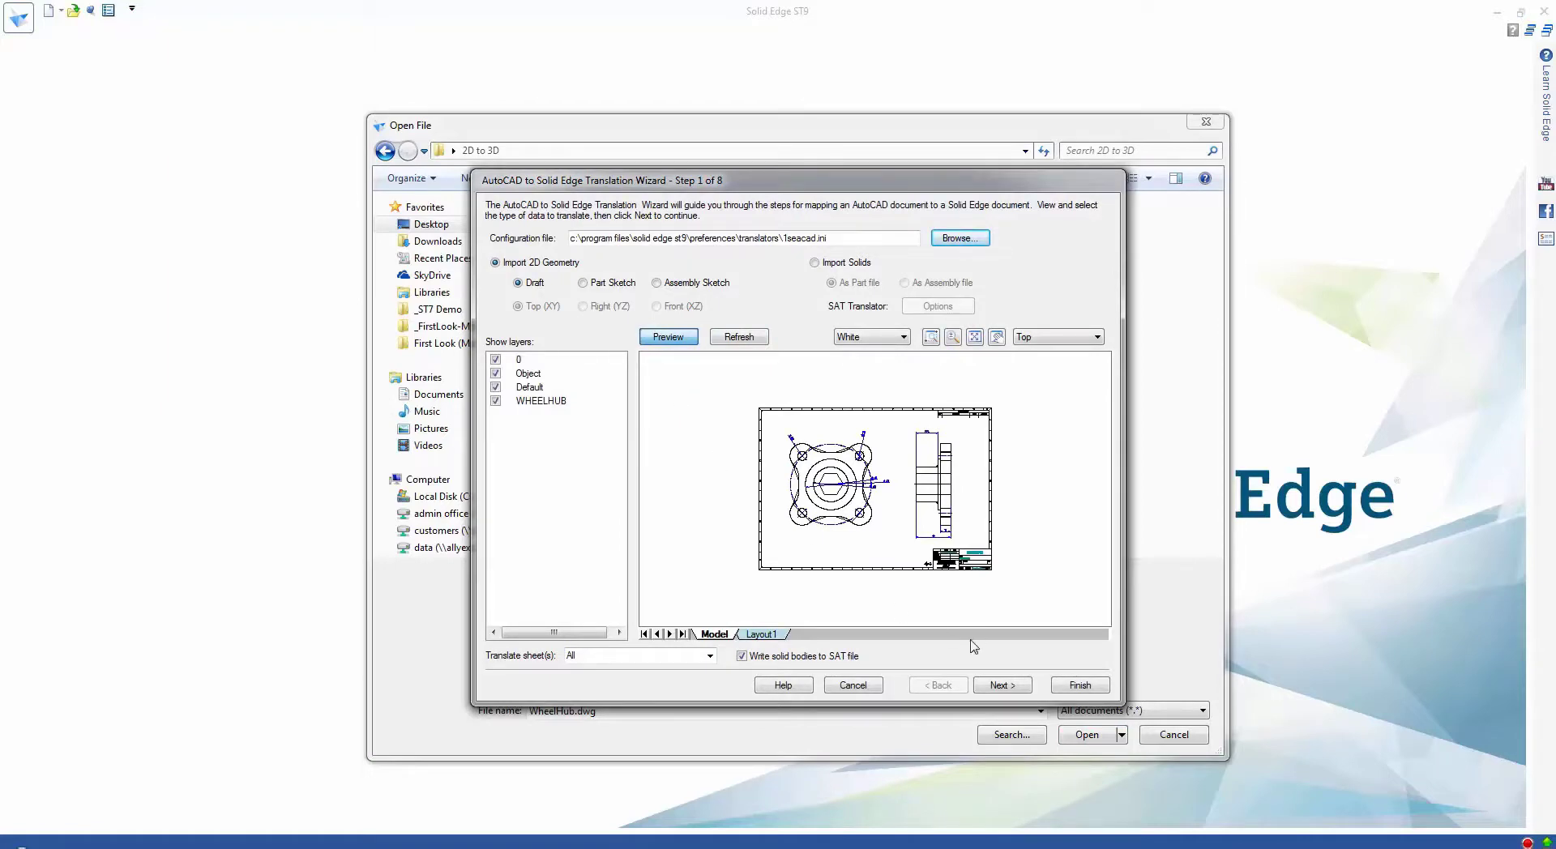
{"action": "left_click", "coordinate": [1016, 686]}
{"action": "left_click", "coordinate": [1017, 687]}
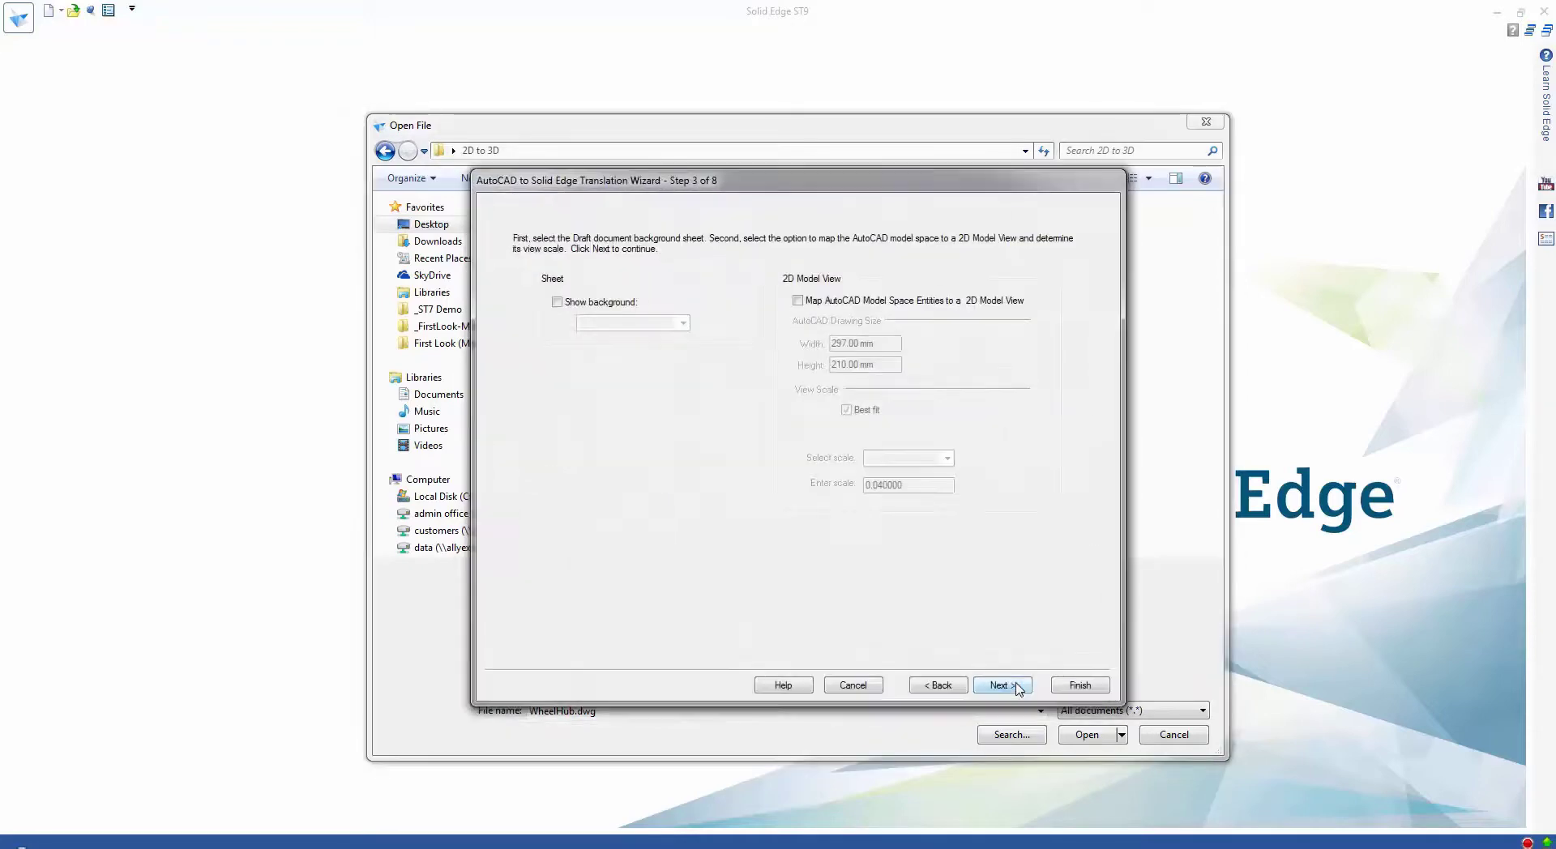
{"action": "left_click", "coordinate": [1002, 685]}
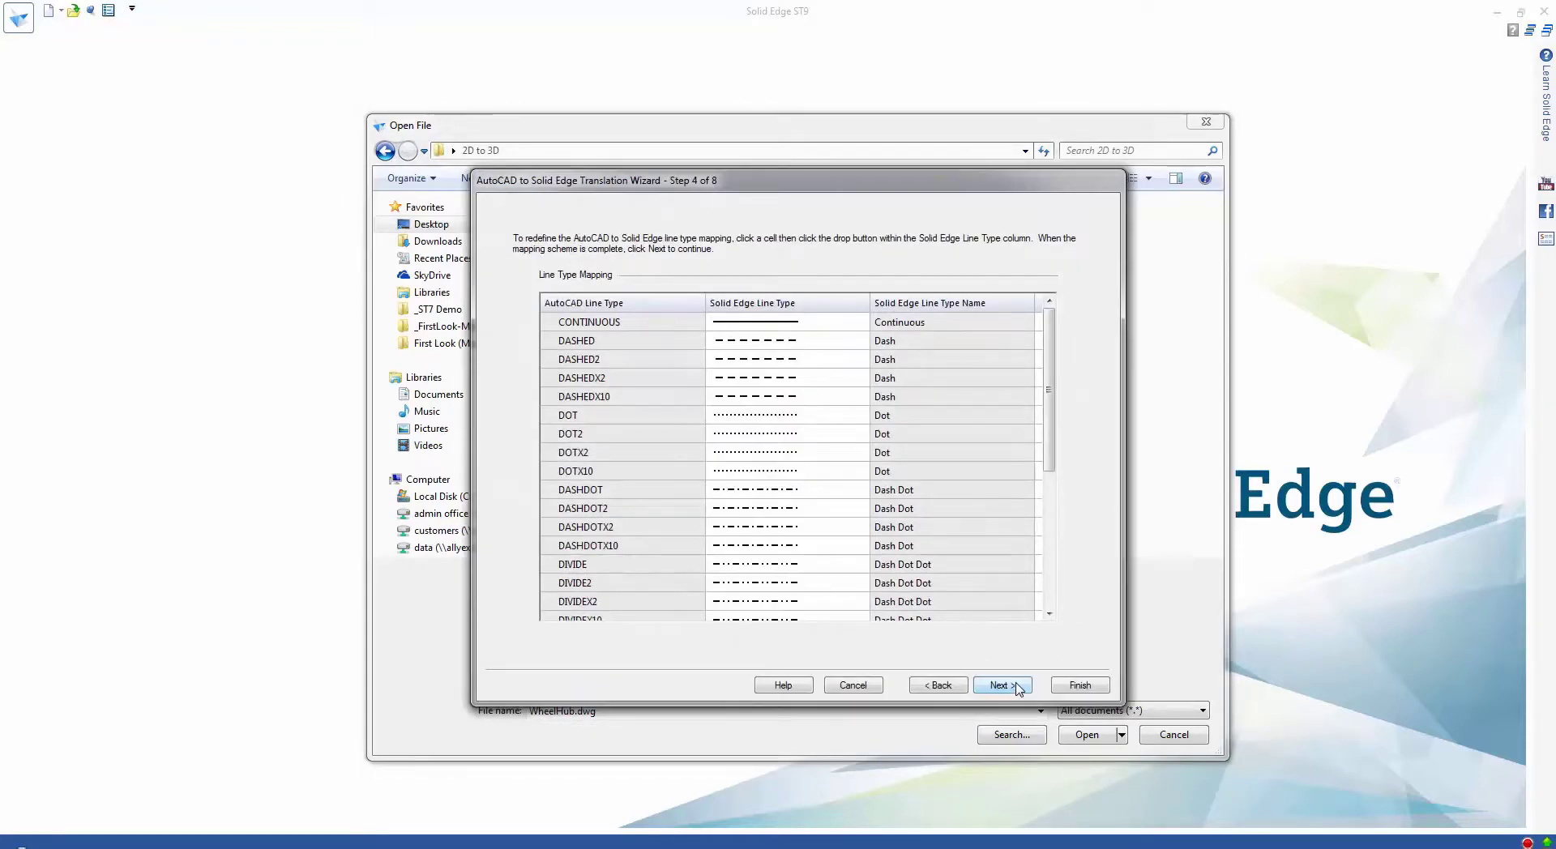
{"action": "left_click", "coordinate": [1002, 686]}
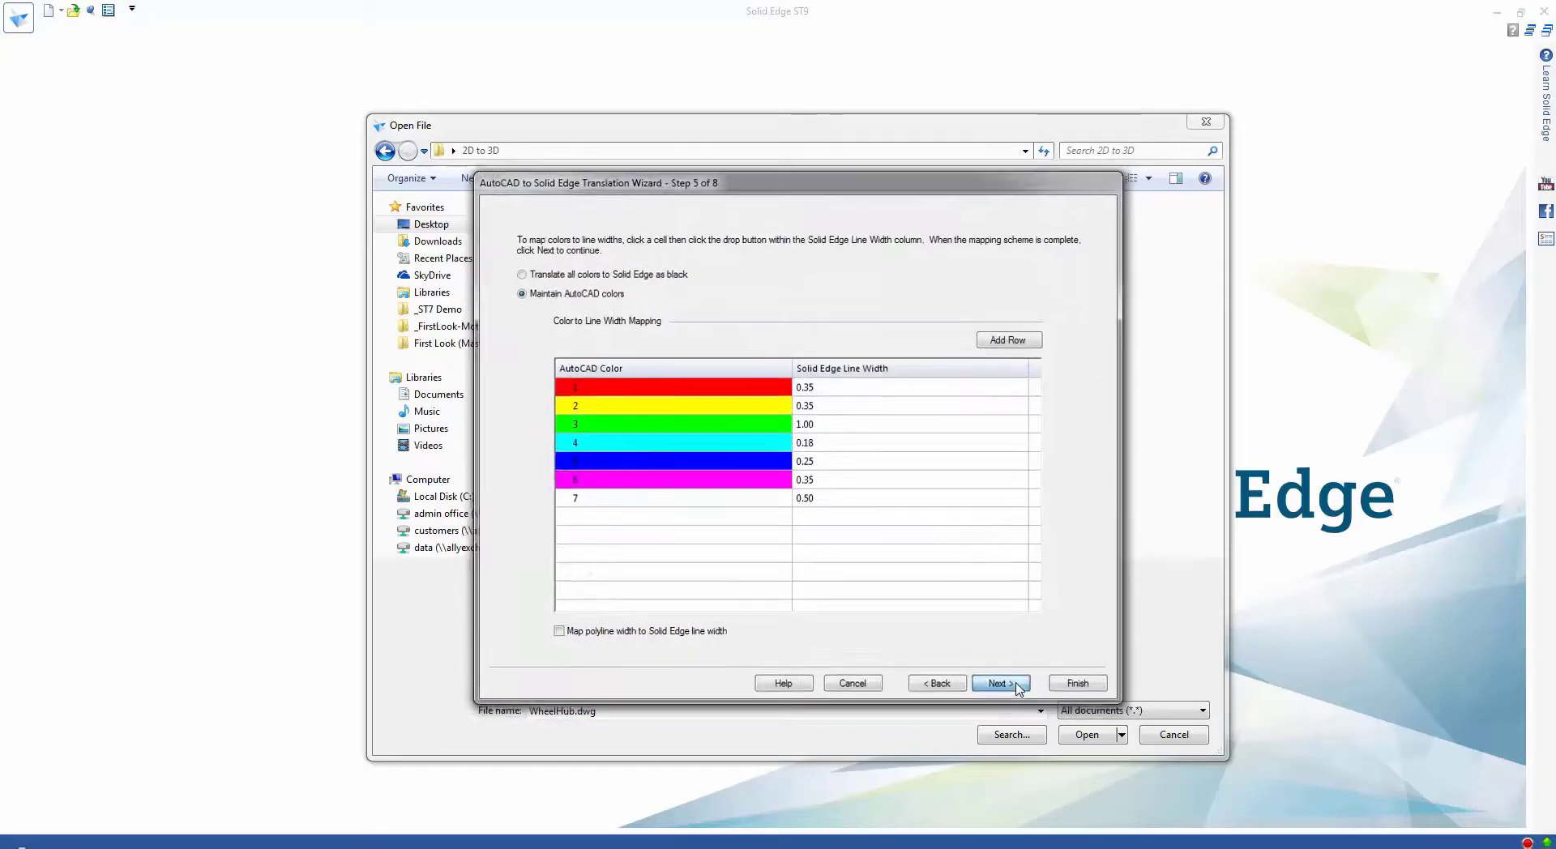
{"action": "left_click", "coordinate": [1002, 685]}
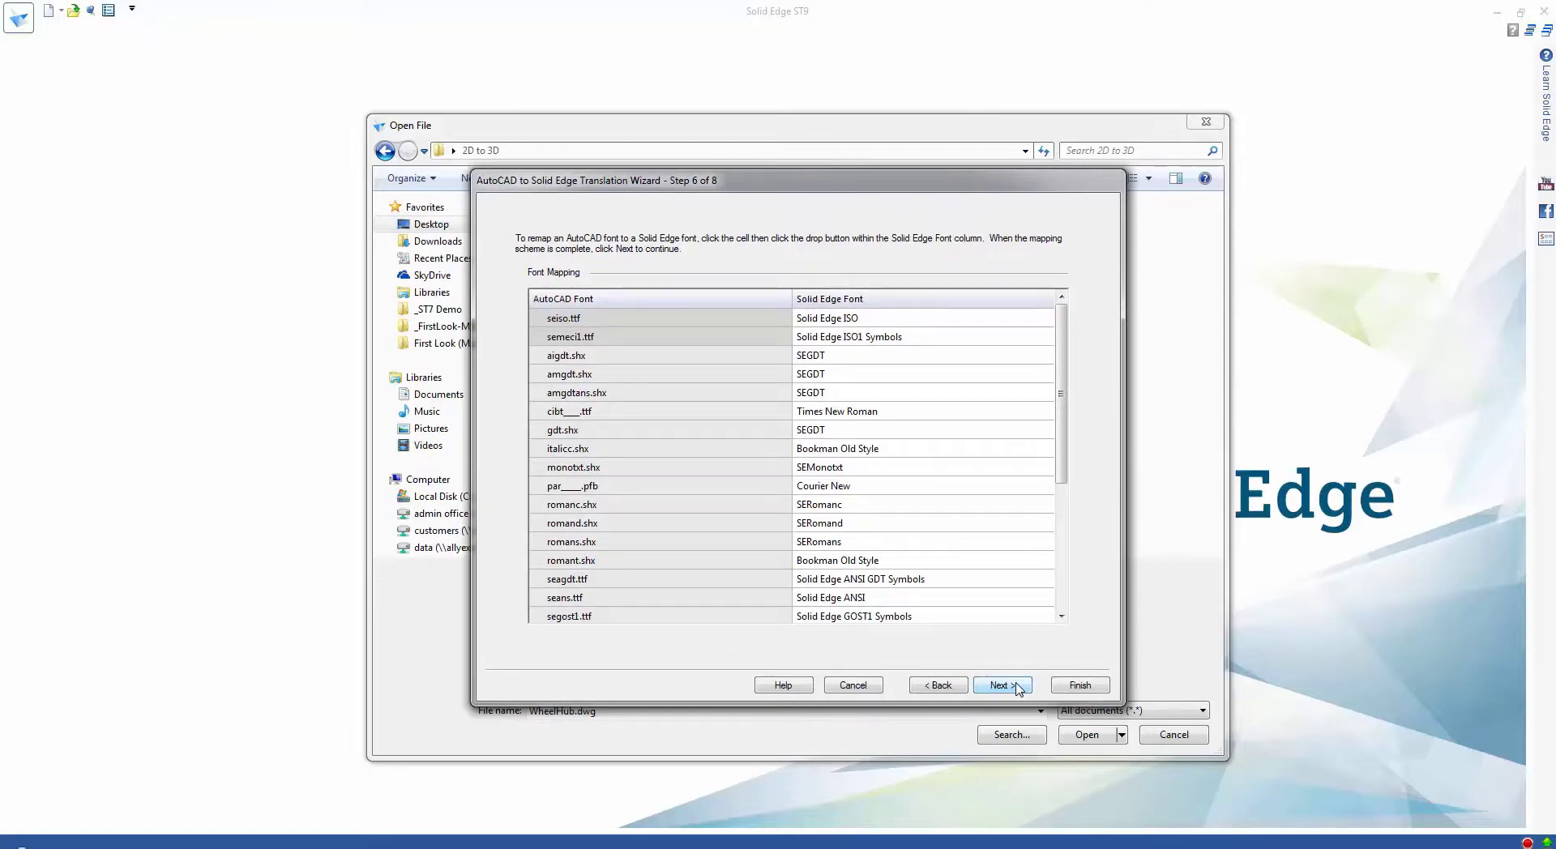
{"action": "left_click", "coordinate": [1068, 687]}
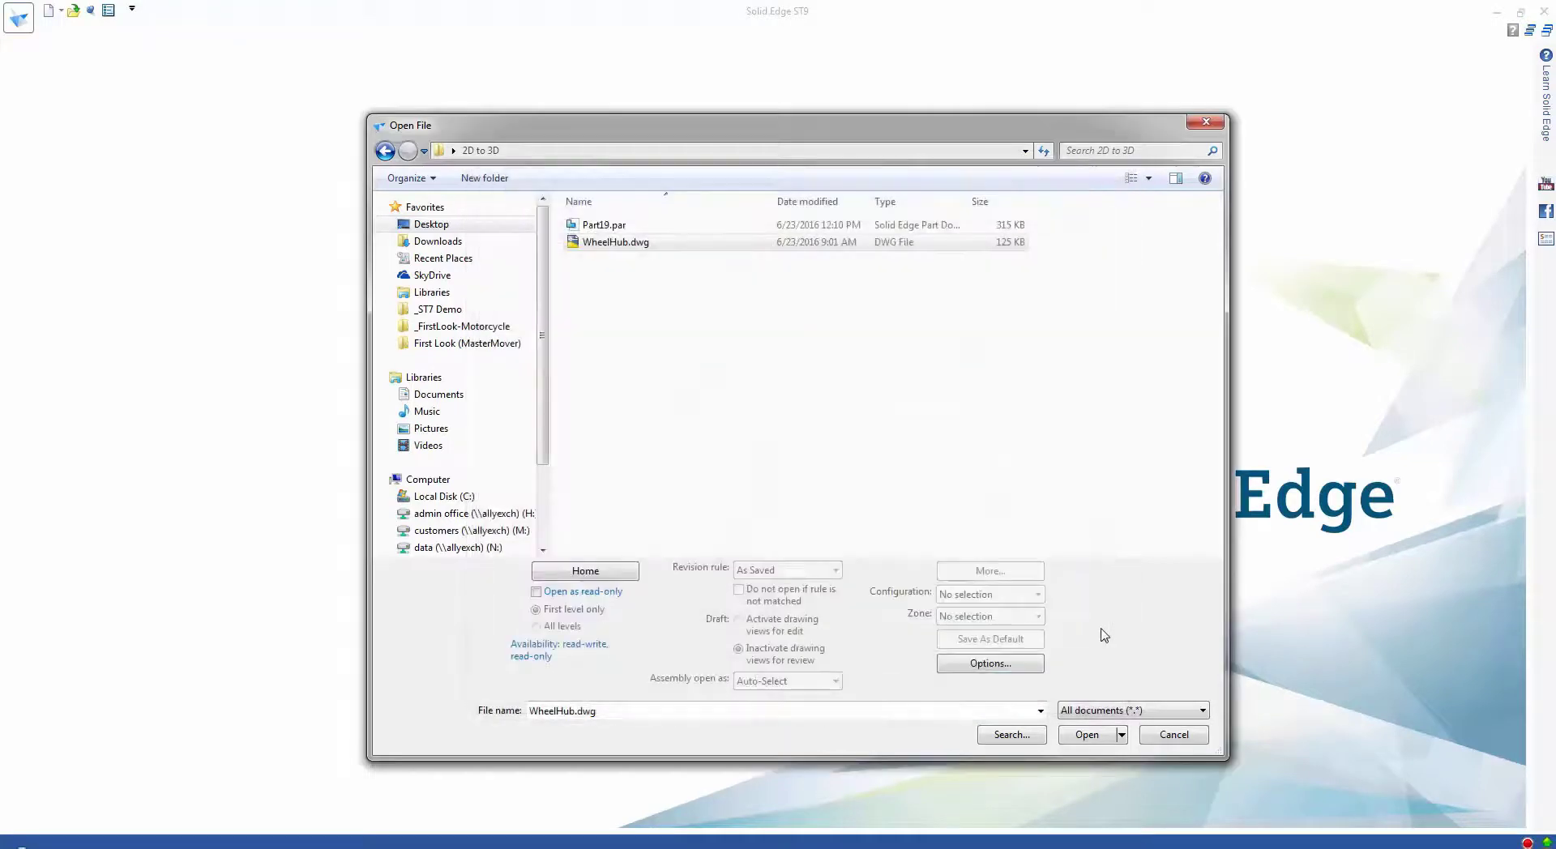
{"action": "left_click", "coordinate": [1081, 733]}
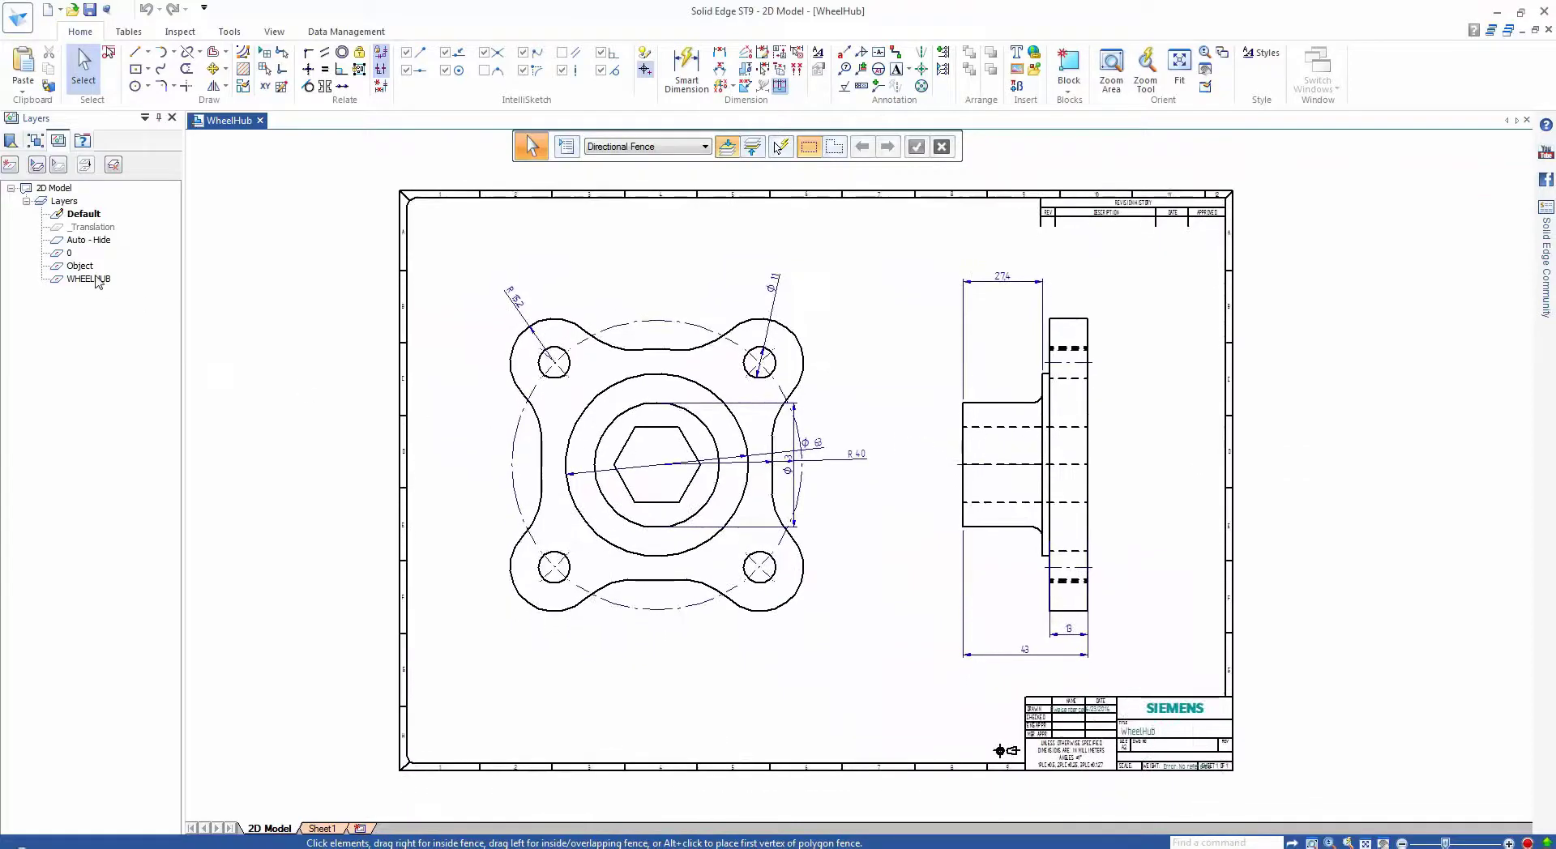
- Hide the Object layer of the 2D model
{"action": "right_click", "coordinate": [83, 267]}
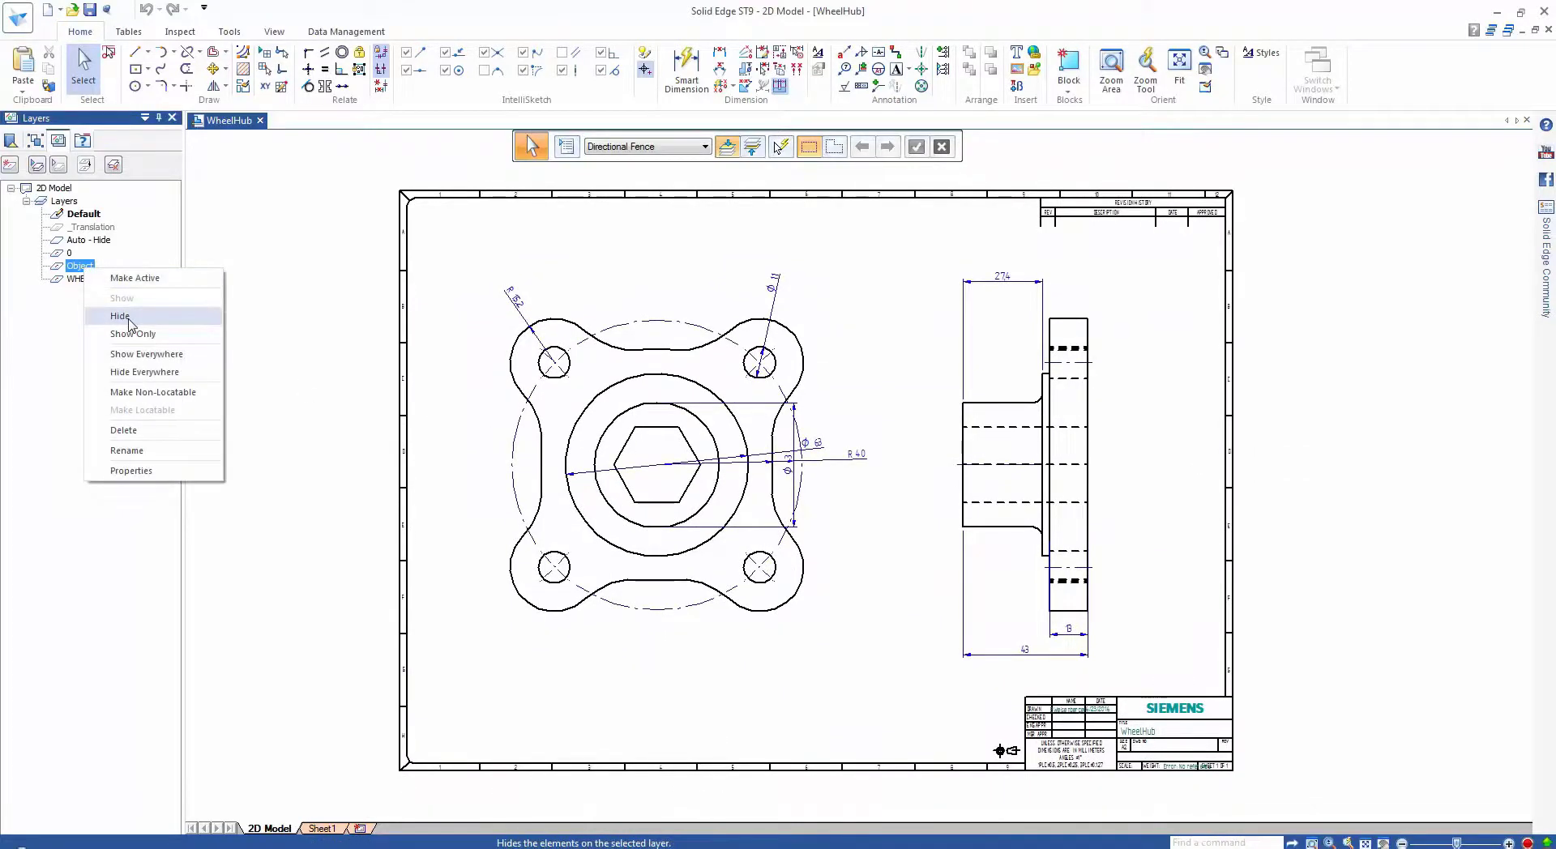
{"action": "left_click", "coordinate": [120, 316]}
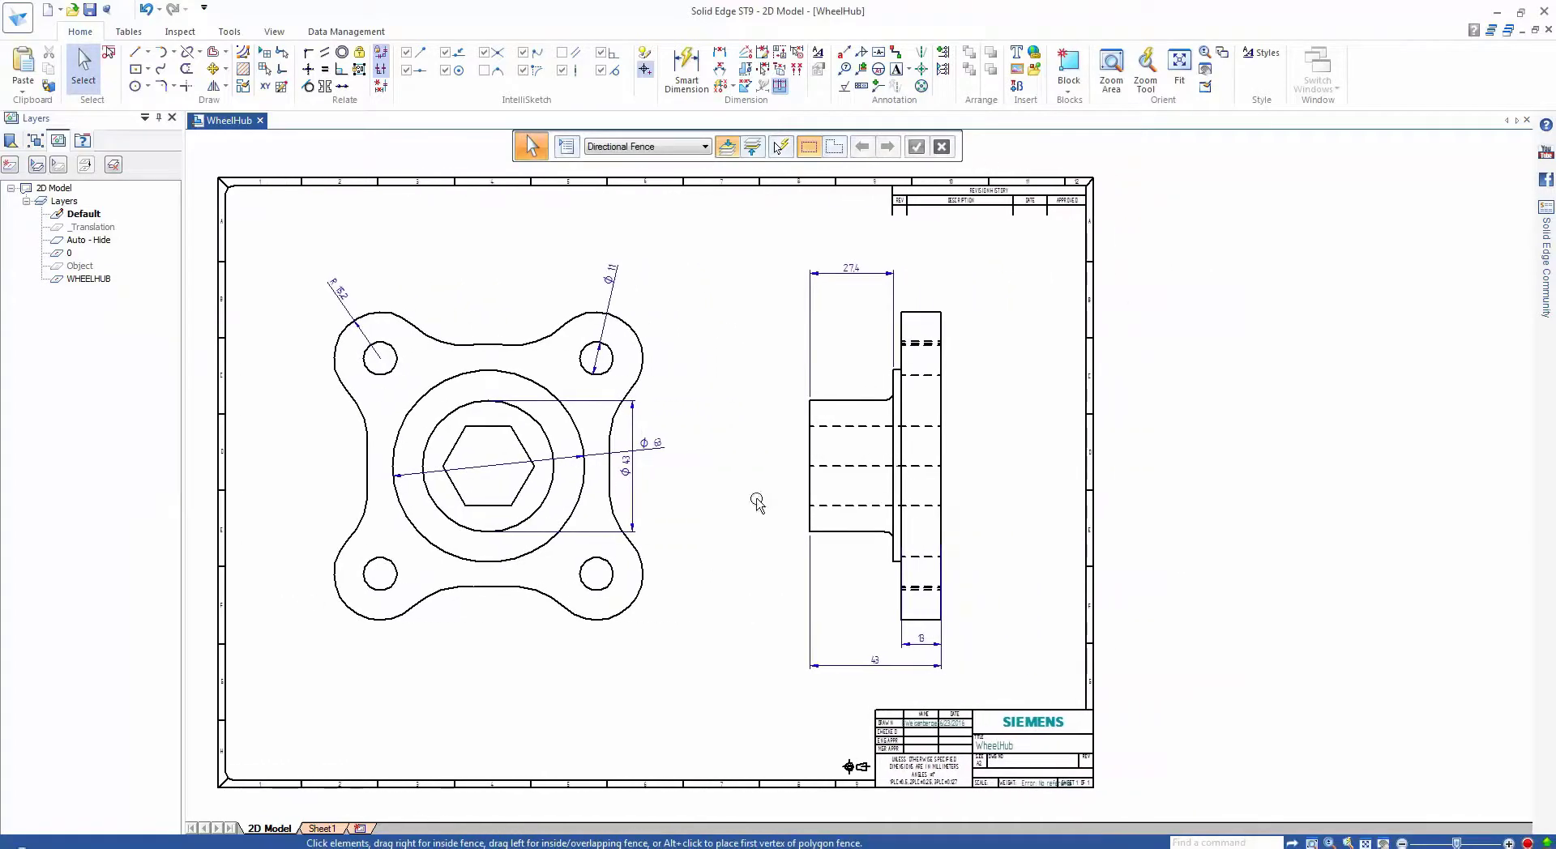
- Start Create 3D from the drawing and choose the ISO Part.par template for the new file
{"action": "right_click", "coordinate": [723, 340]}
{"action": "left_click", "coordinate": [721, 381]}
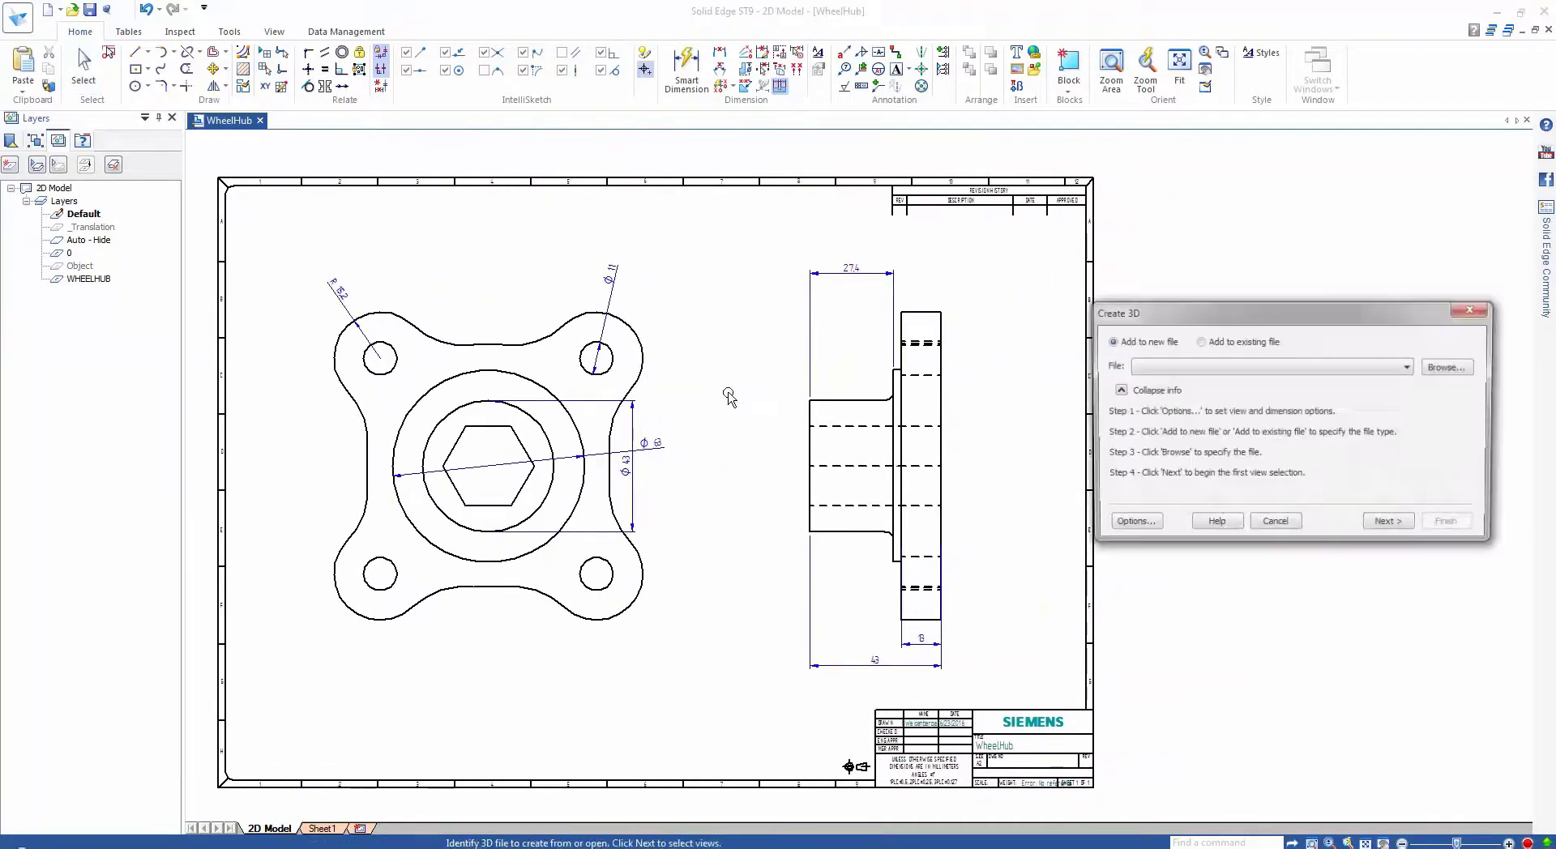
{"action": "left_click", "coordinate": [1451, 368]}
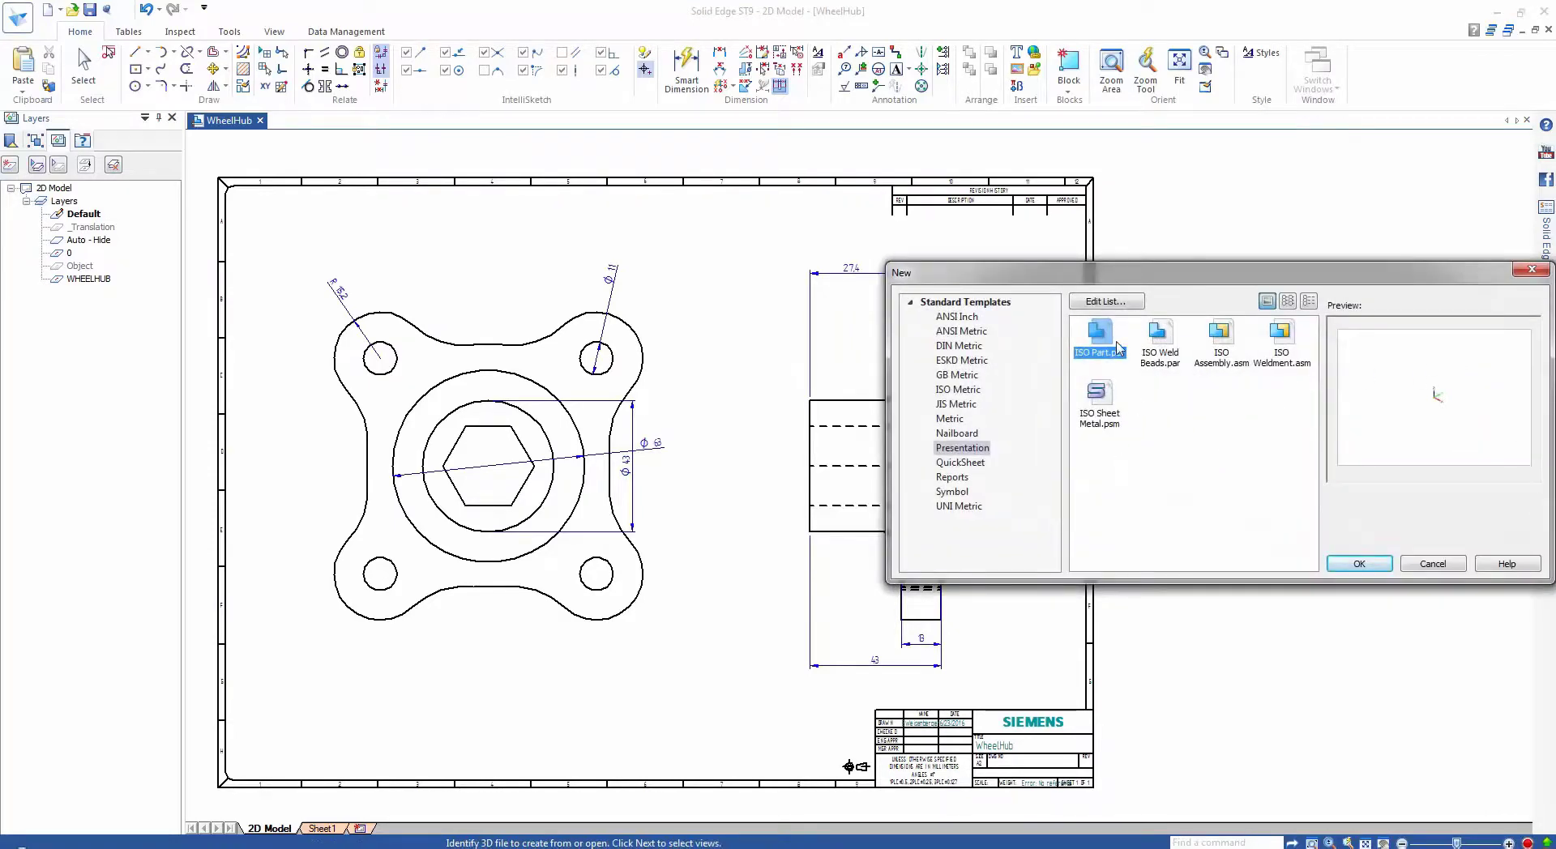
{"action": "left_click", "coordinate": [1360, 565]}
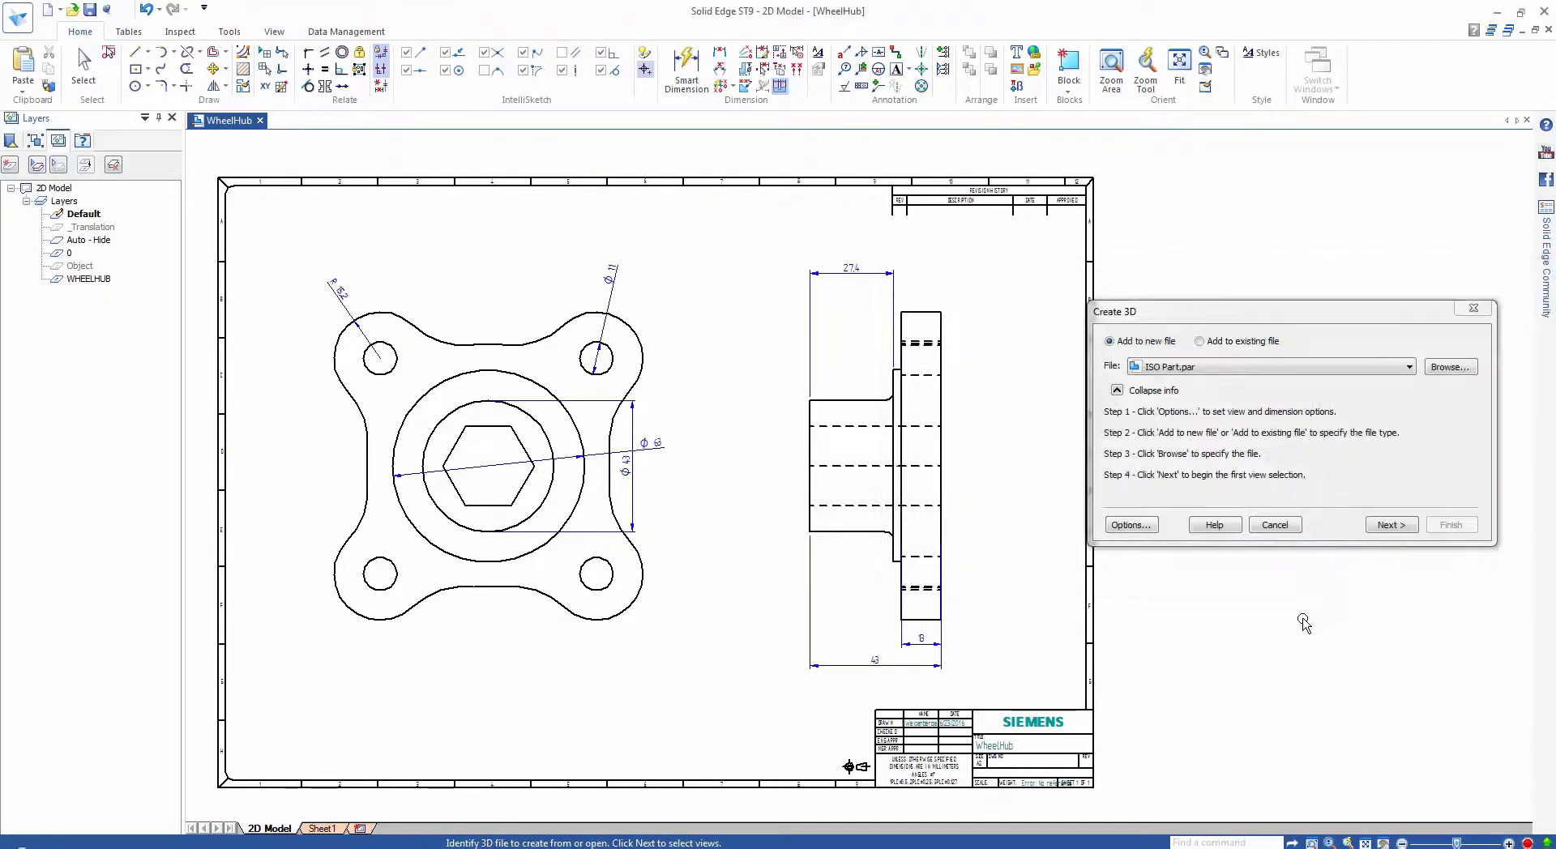
- Define the side view as the primary Front View and the four-lobed flange view as the folded principal view
{"action": "left_click", "coordinate": [1388, 525]}
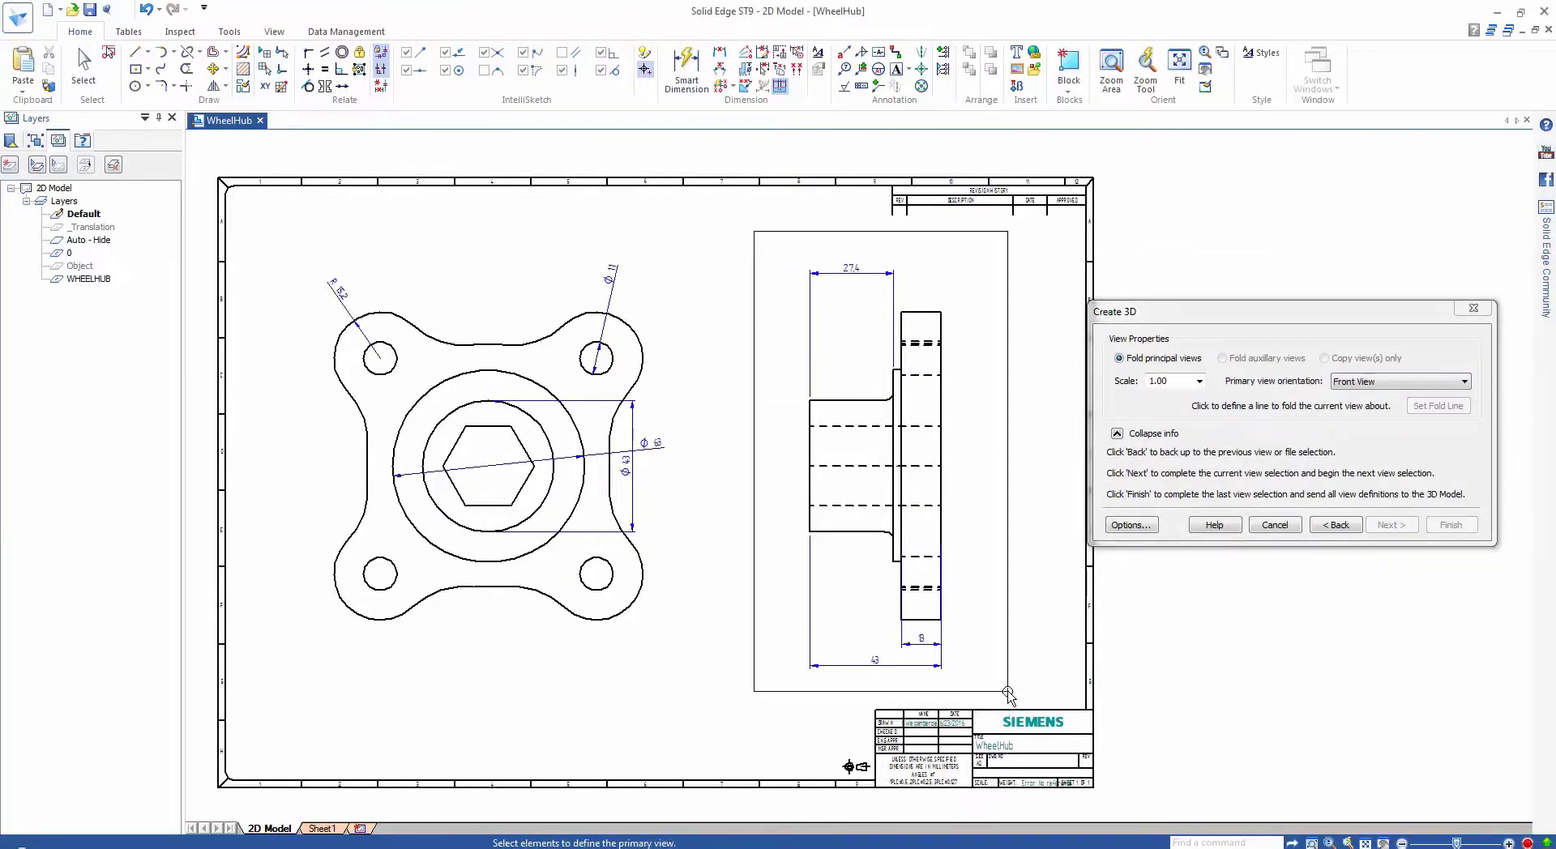
{"action": "left_click", "coordinate": [1005, 674]}
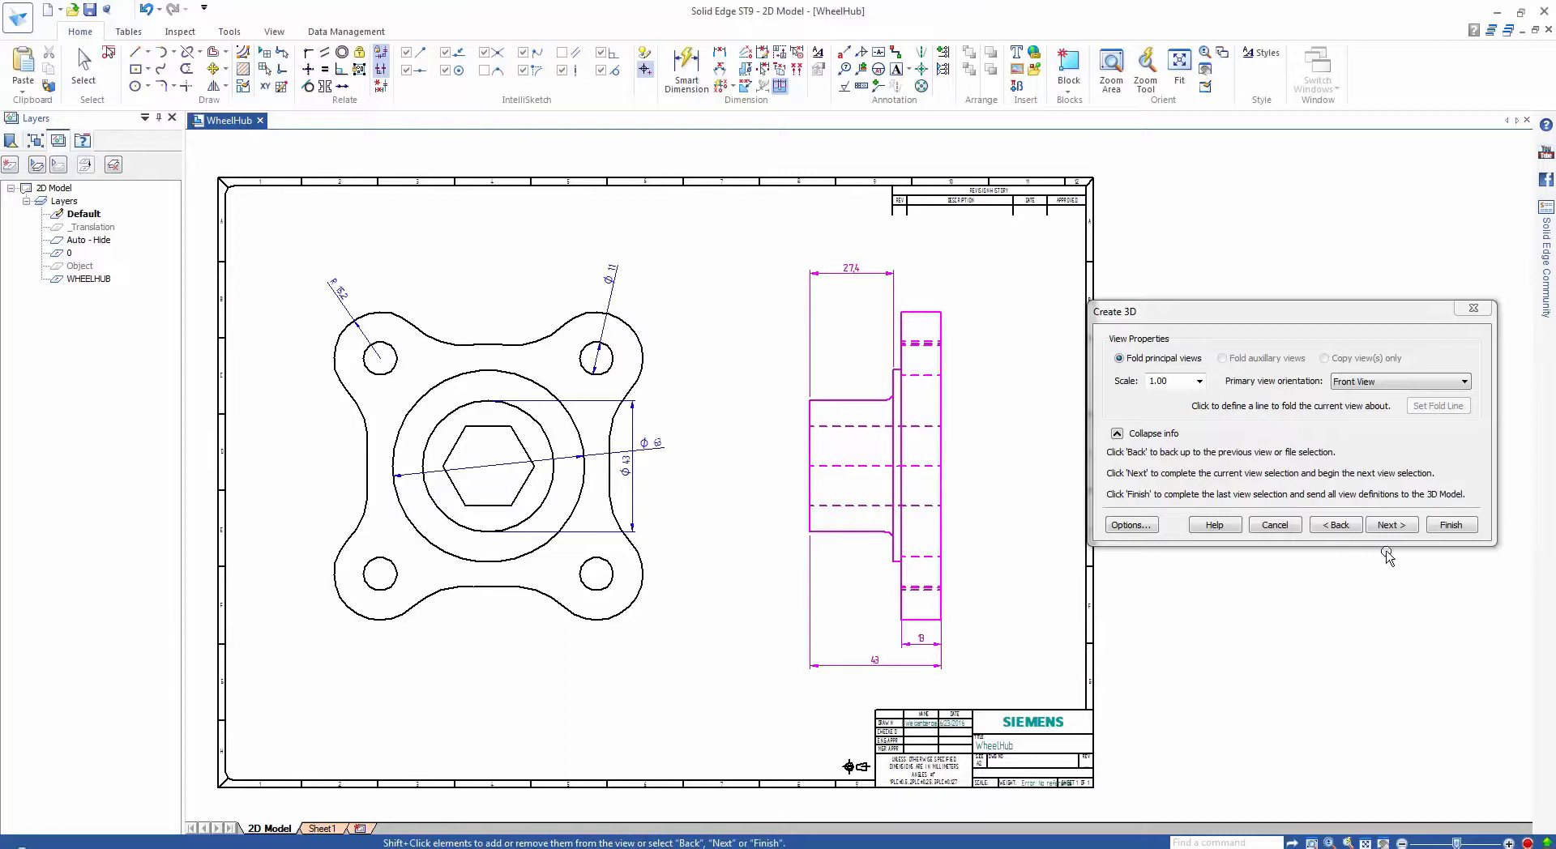
{"action": "left_click", "coordinate": [1388, 525]}
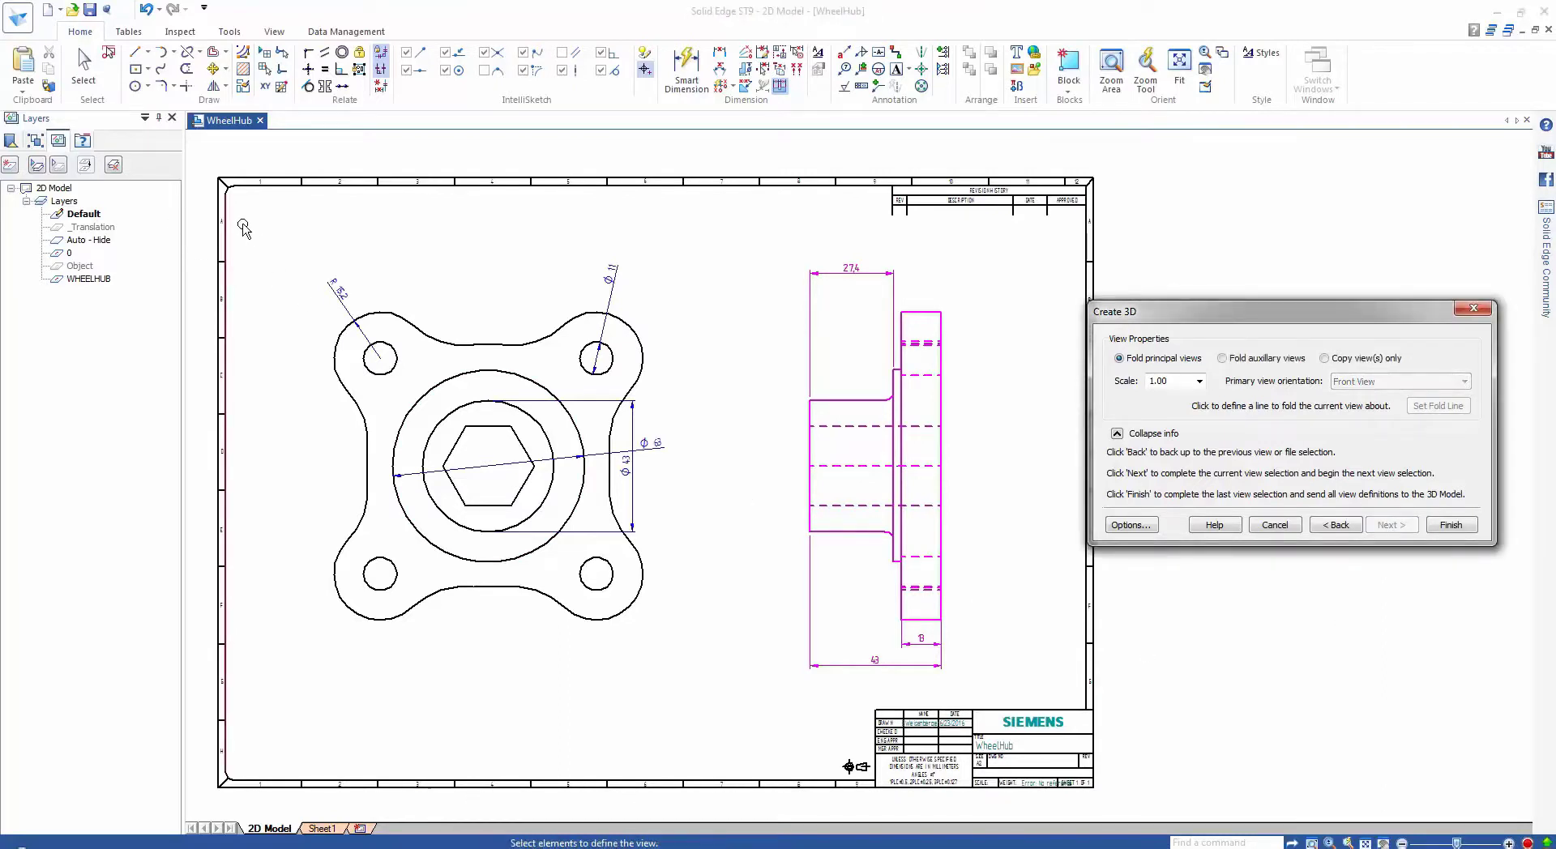
{"action": "left_click_drag", "start_coordinate": [699, 632], "coordinate": [725, 677]}
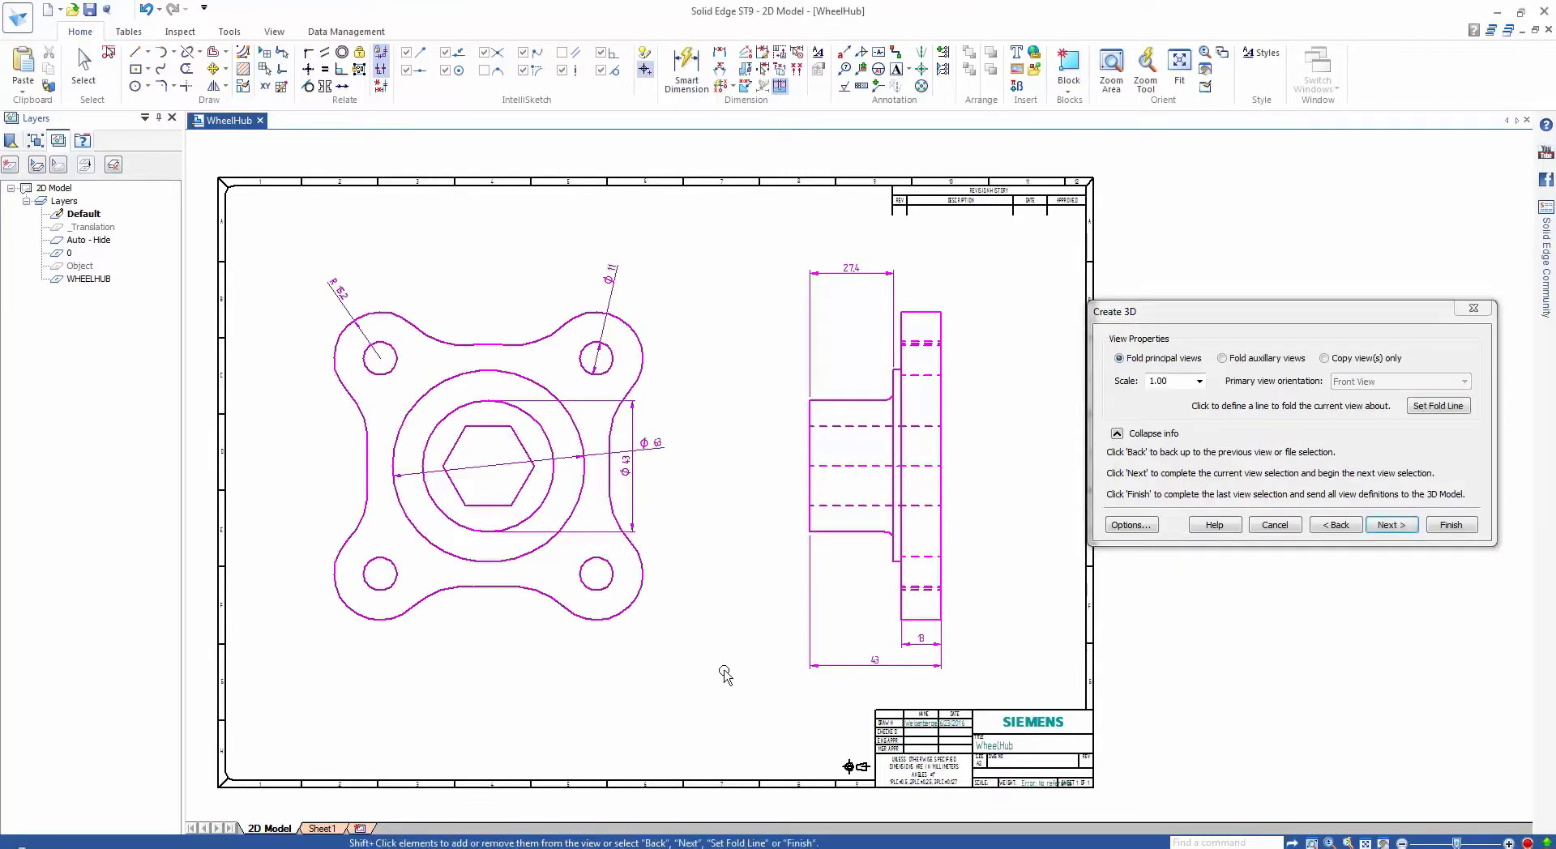
- Set a vertical fold line from the hexagon's center to the flange's lower edge and finish creating the 3D sketches
{"action": "left_click", "coordinate": [1445, 407]}
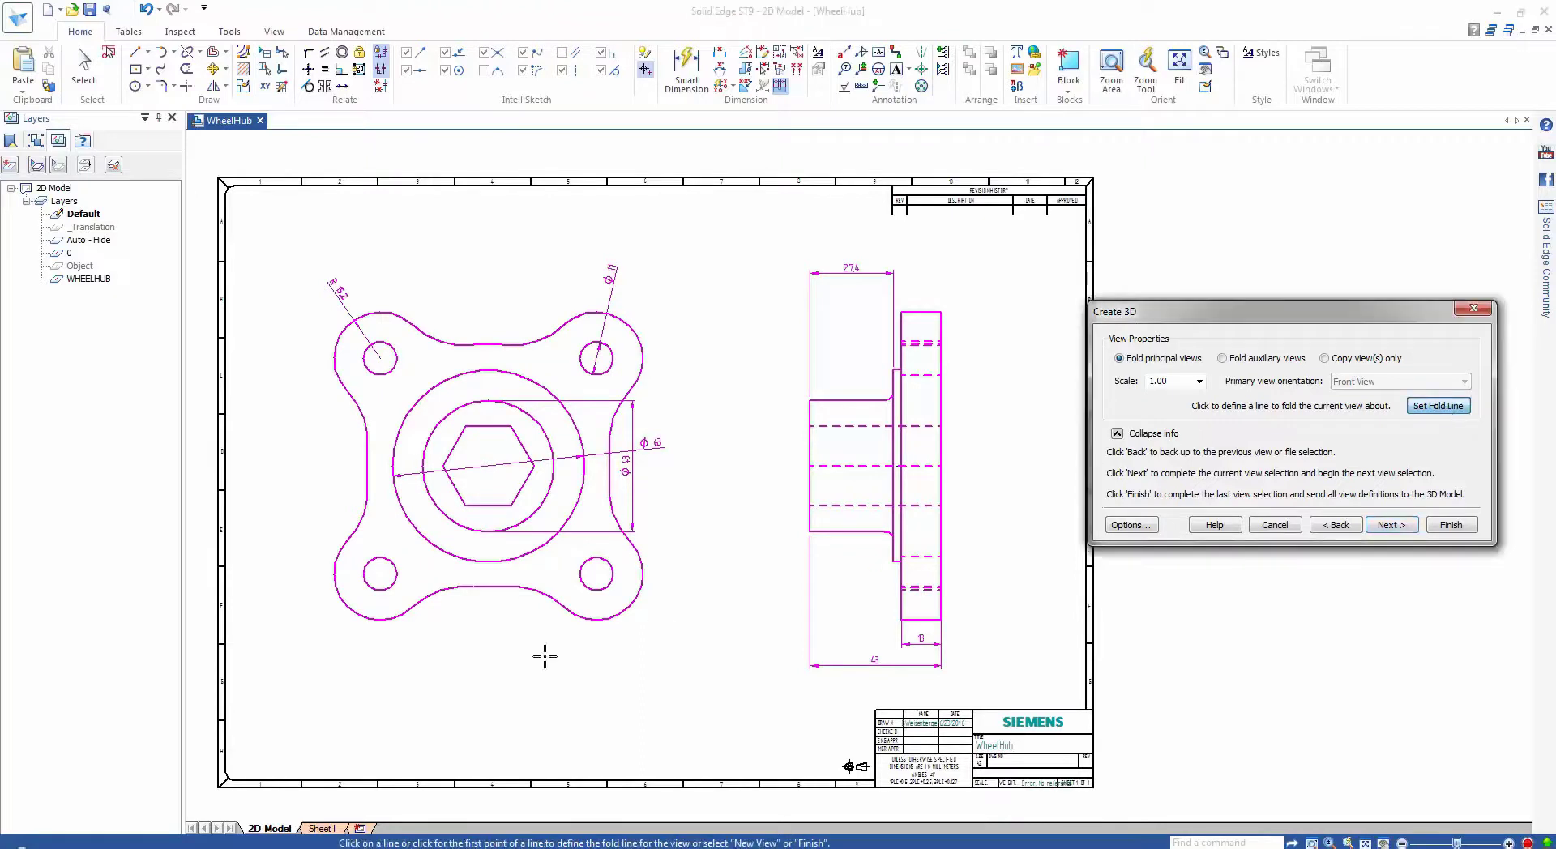
{"action": "left_click", "coordinate": [488, 468]}
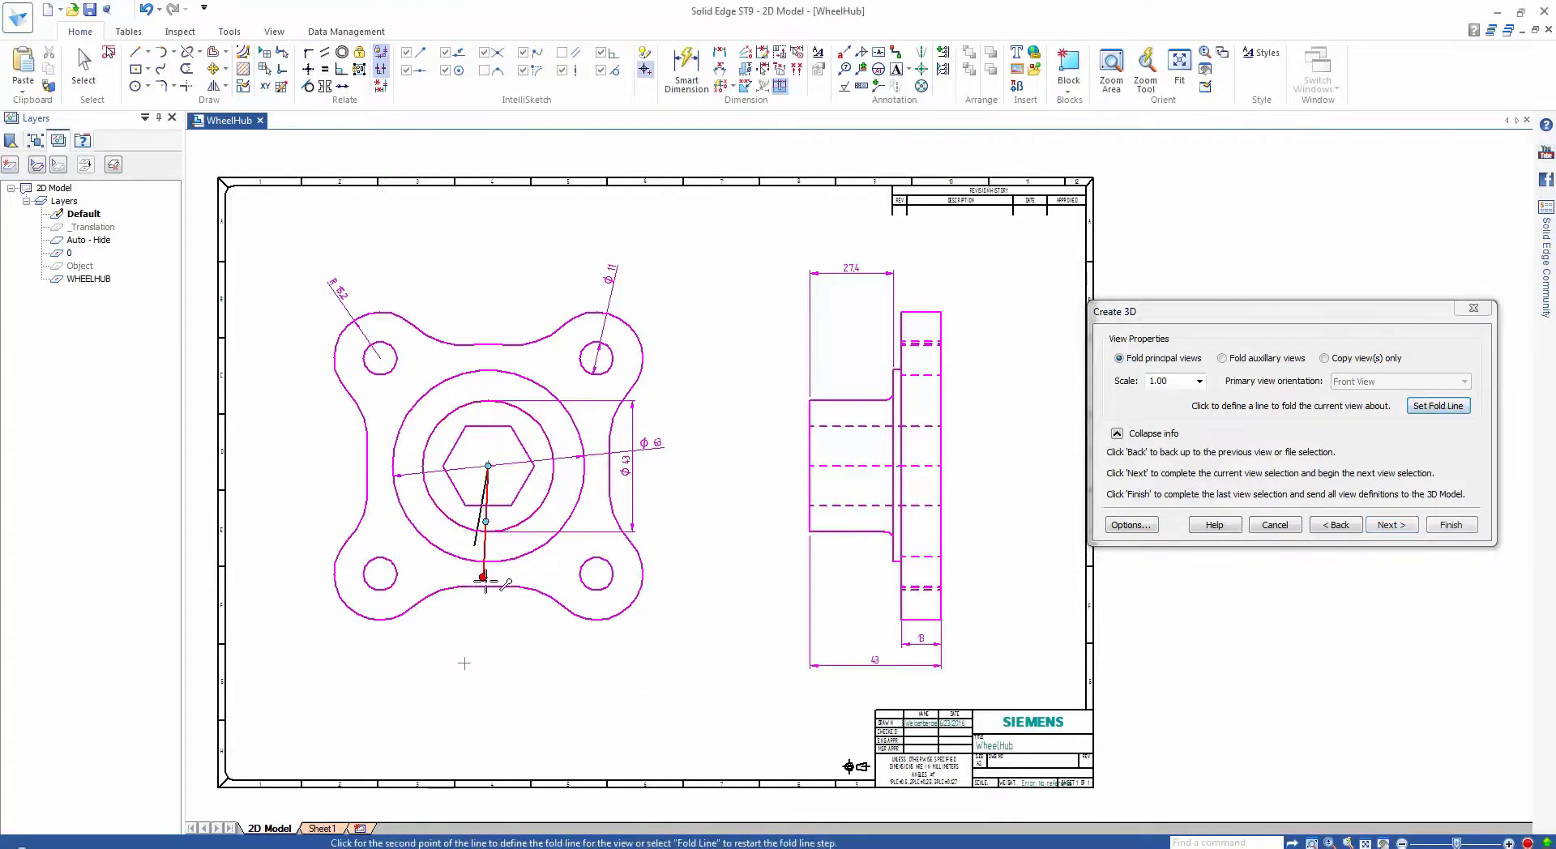
{"action": "left_click", "coordinate": [488, 587]}
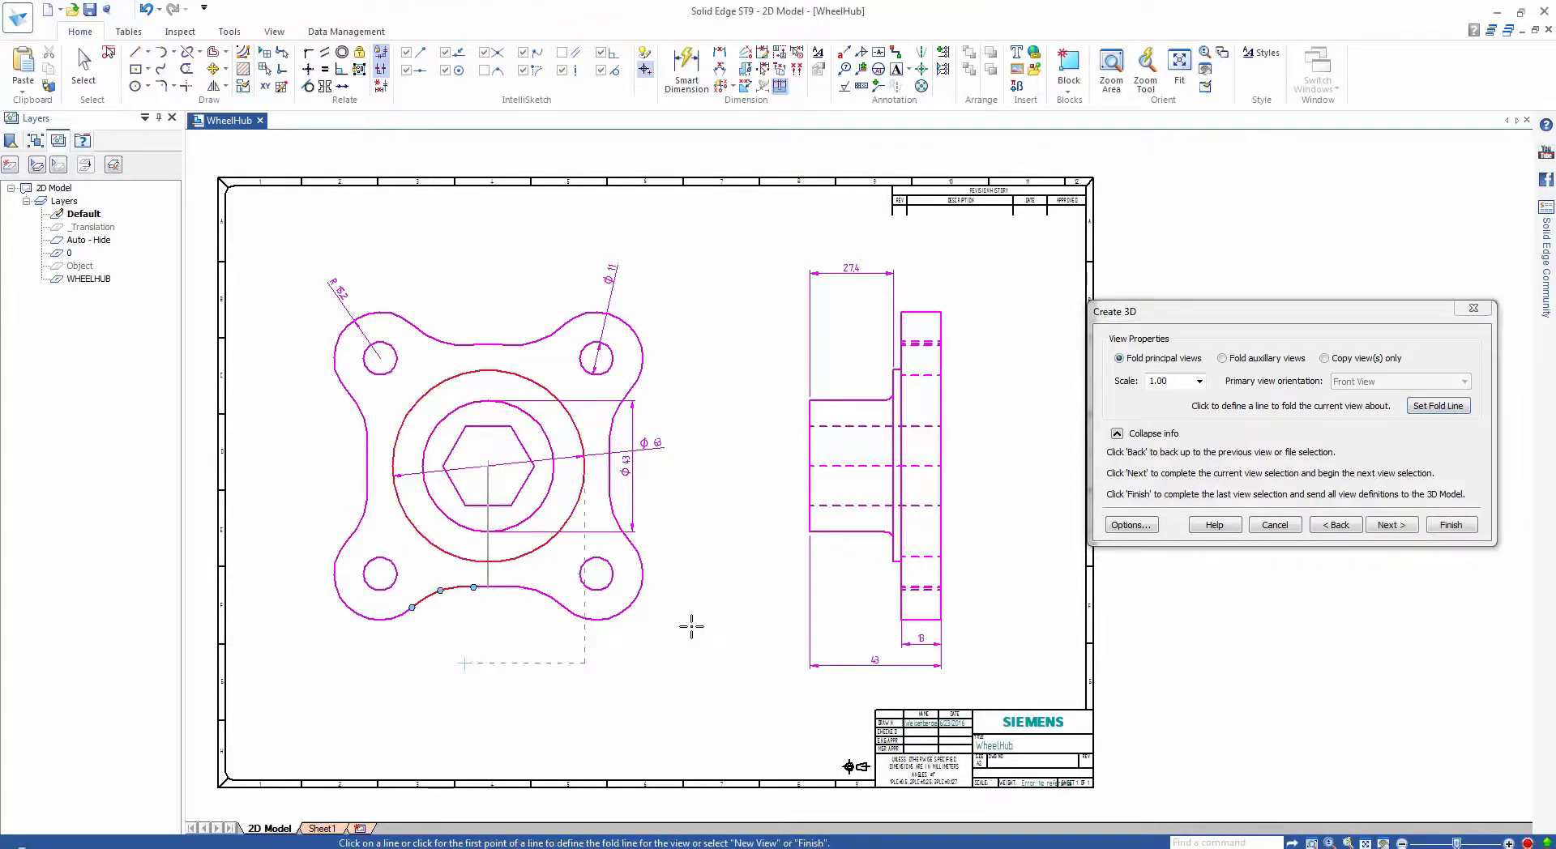
{"action": "left_click", "coordinate": [1452, 525]}
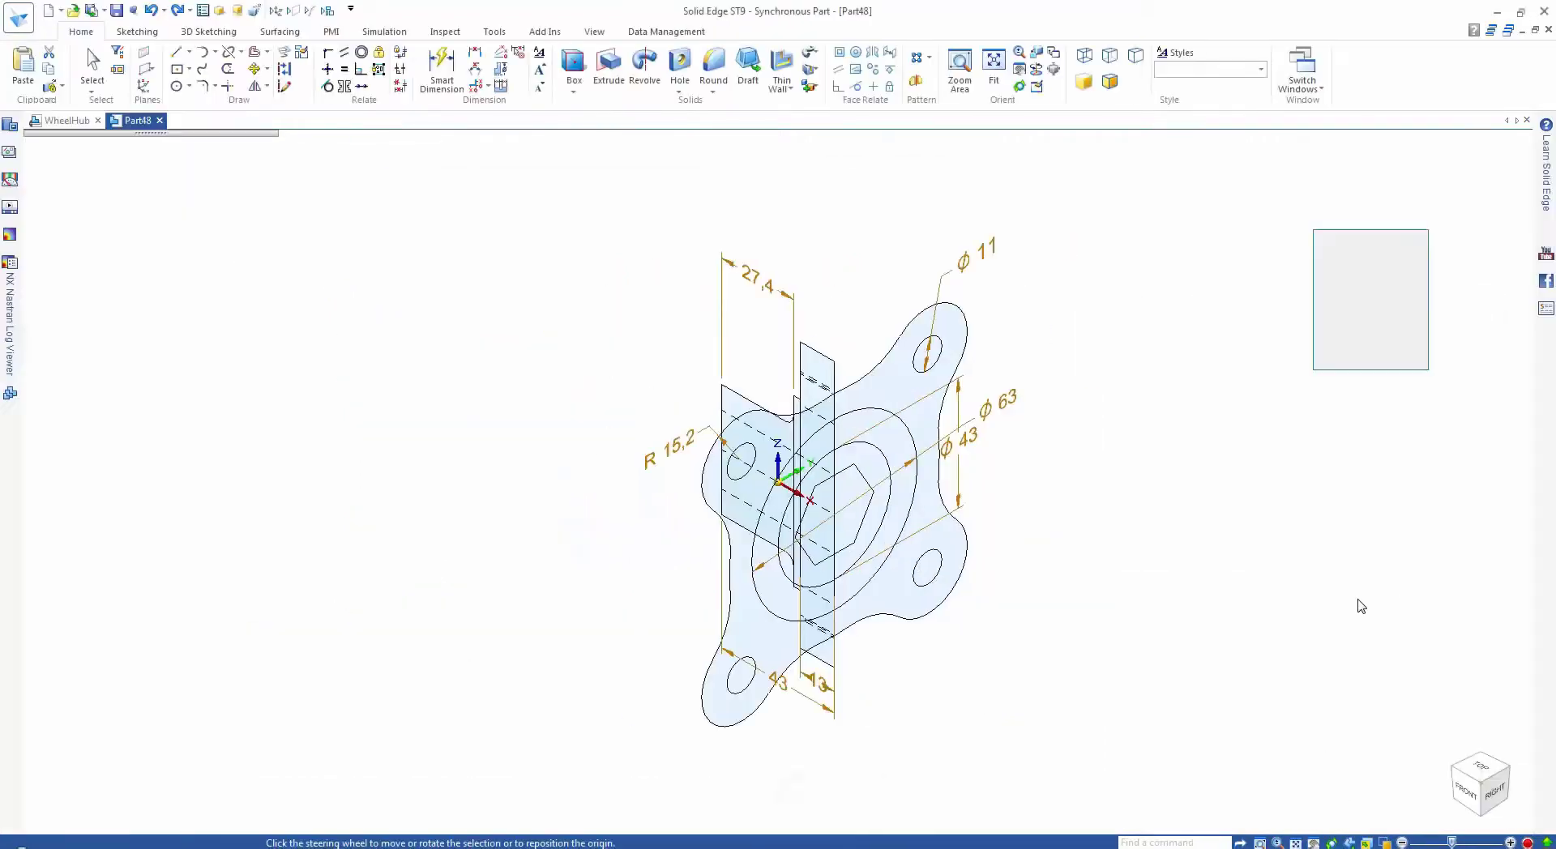
- Extrude the ring between the hexagon and the 43 mm circle up to the top corner of the side-view sketch
{"action": "left_click", "coordinate": [1105, 442]}
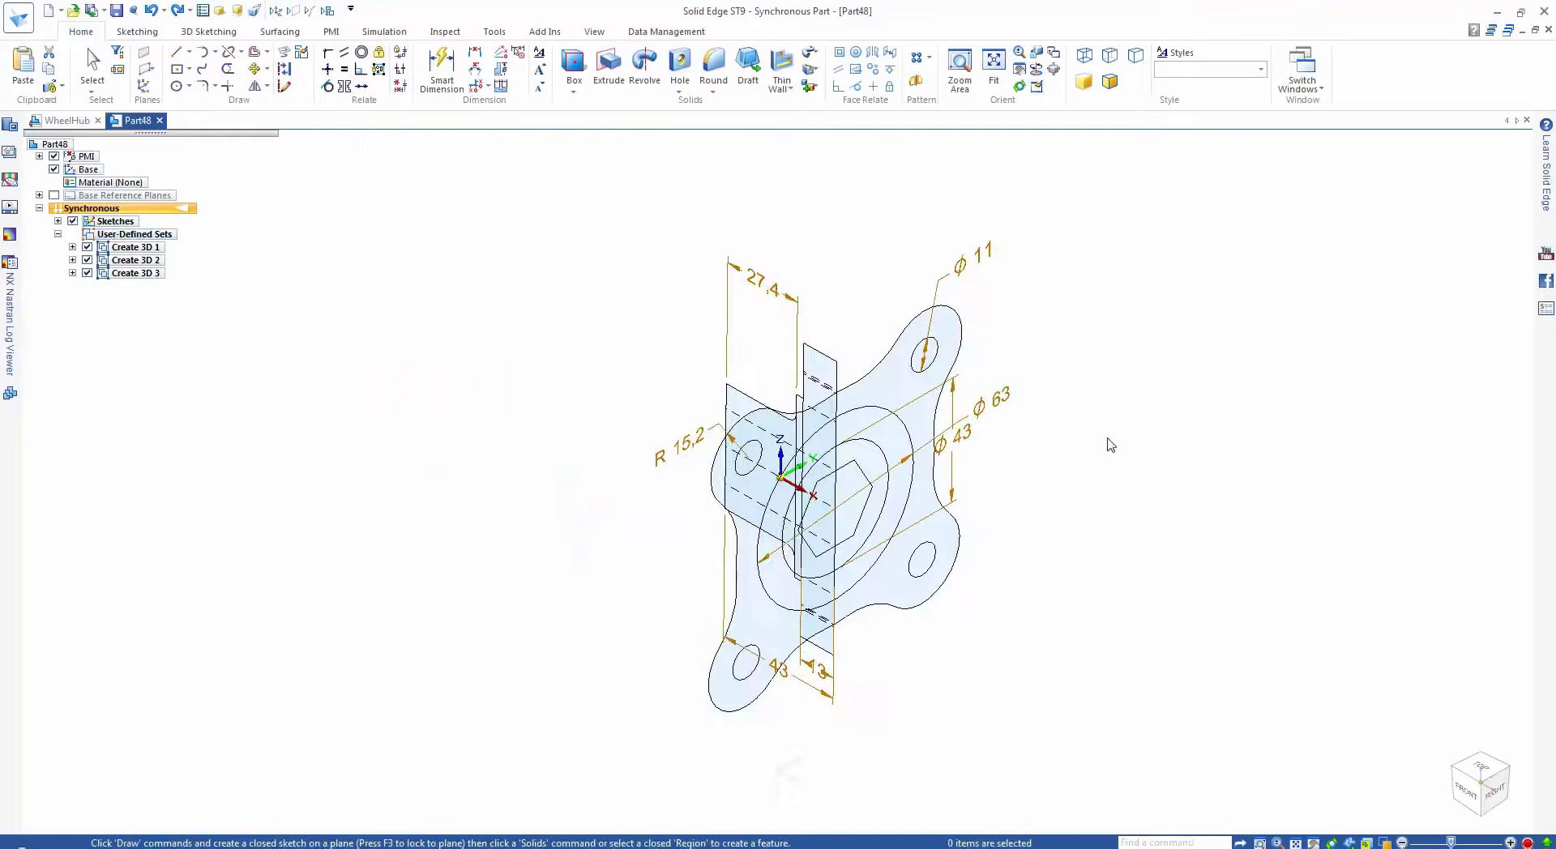
{"action": "middle_click_drag", "start_coordinate": [1105, 442], "coordinate": [1119, 653]}
{"action": "scroll", "coordinate": [1118, 653], "scroll_direction": "up", "scroll_amount": 5}
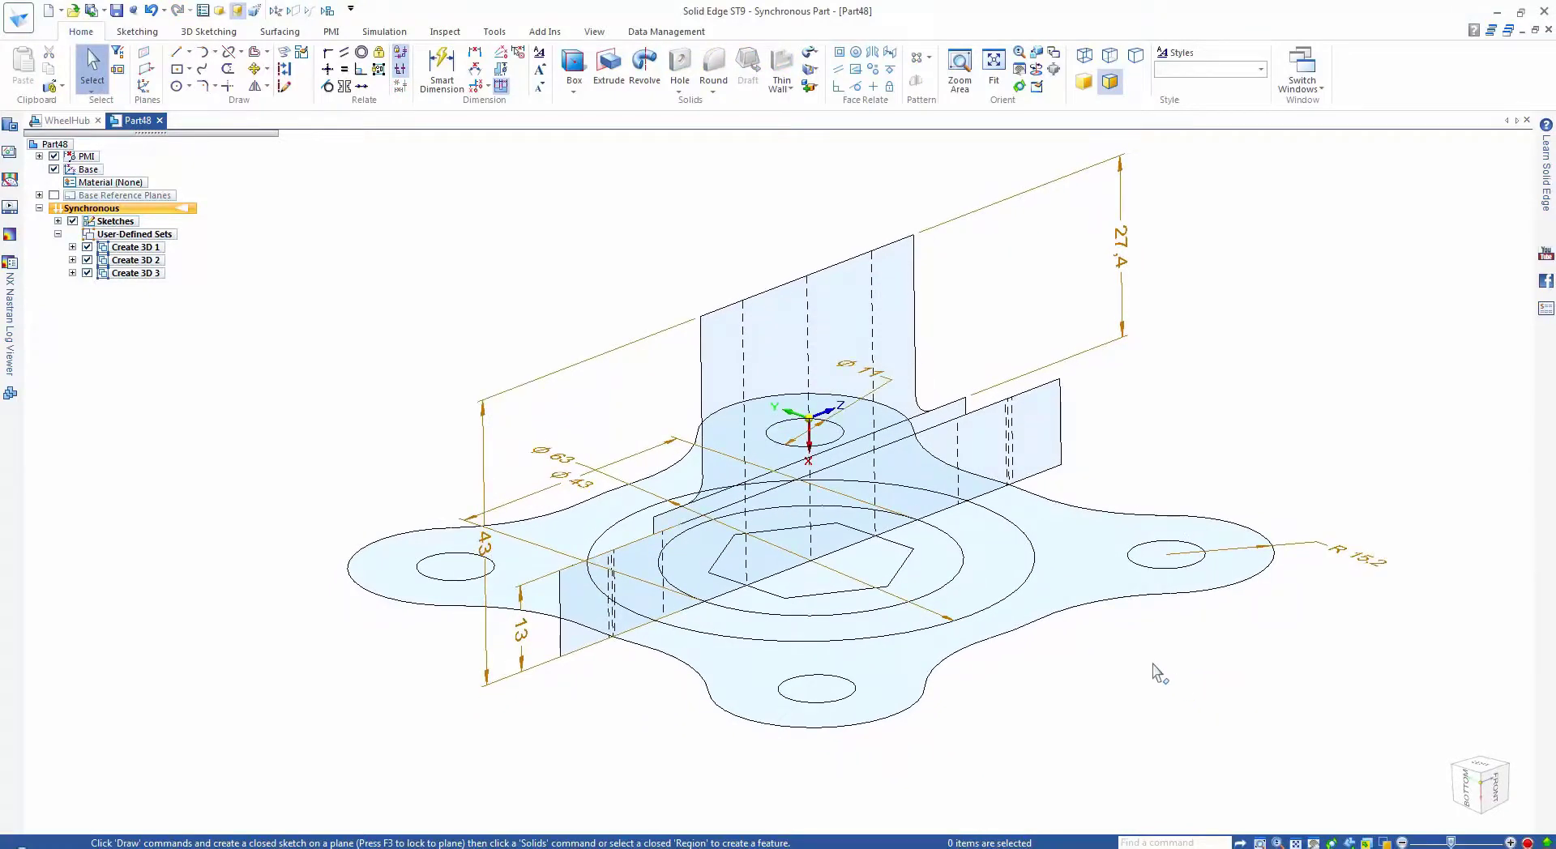
{"action": "left_click", "coordinate": [922, 566]}
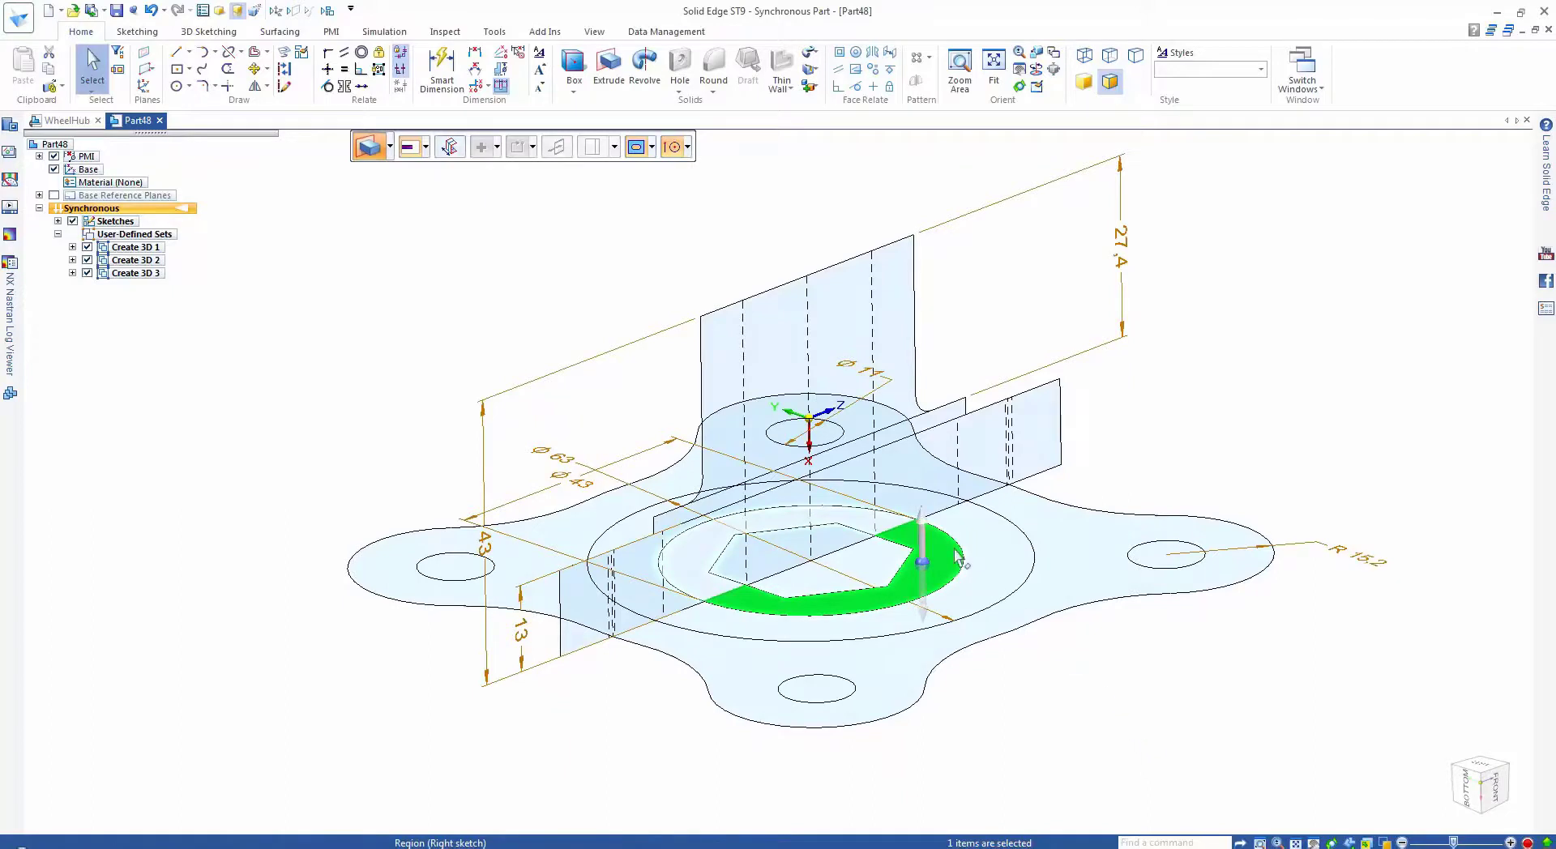
{"action": "left_click", "coordinate": [930, 543]}
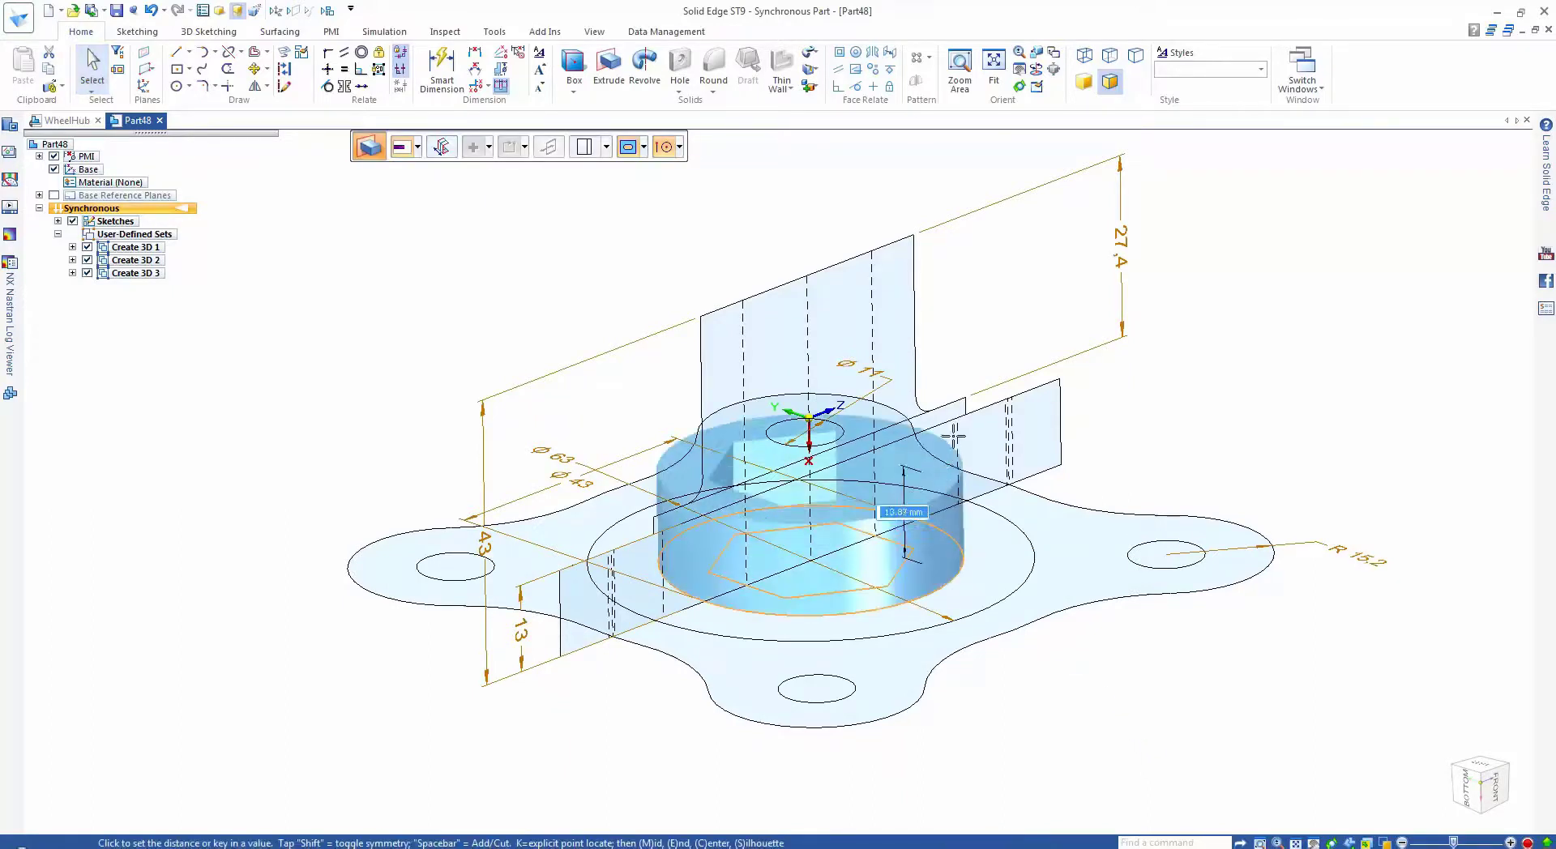
{"action": "left_click", "coordinate": [914, 236]}
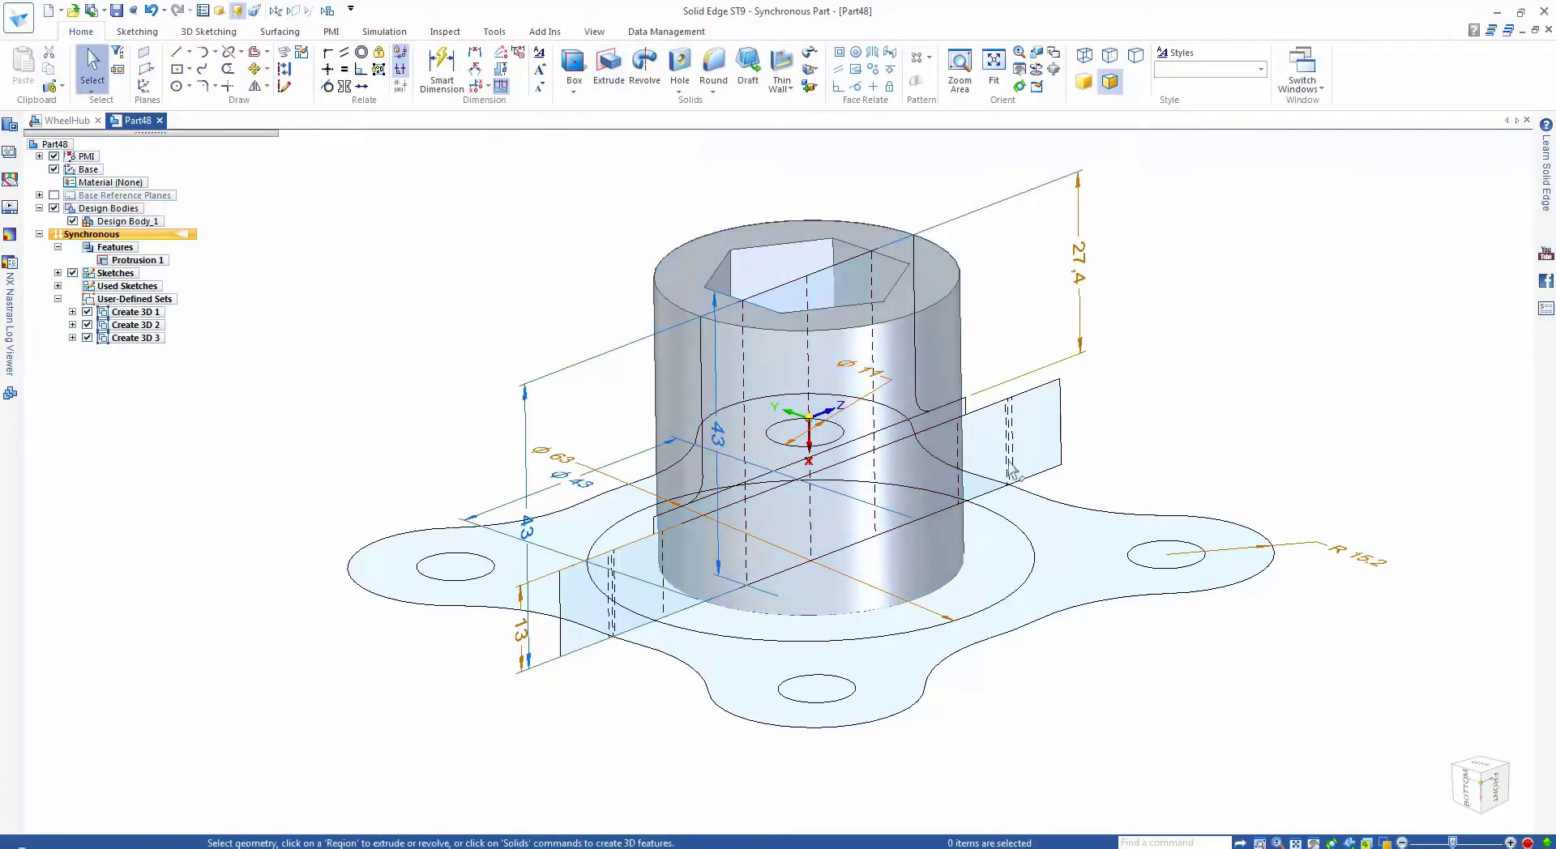
- Extrude the ring between the 43 mm and 63 mm circles up to the shoulder height of the side-view sketch
{"action": "left_click", "coordinate": [986, 562]}
{"action": "left_click", "coordinate": [990, 545]}
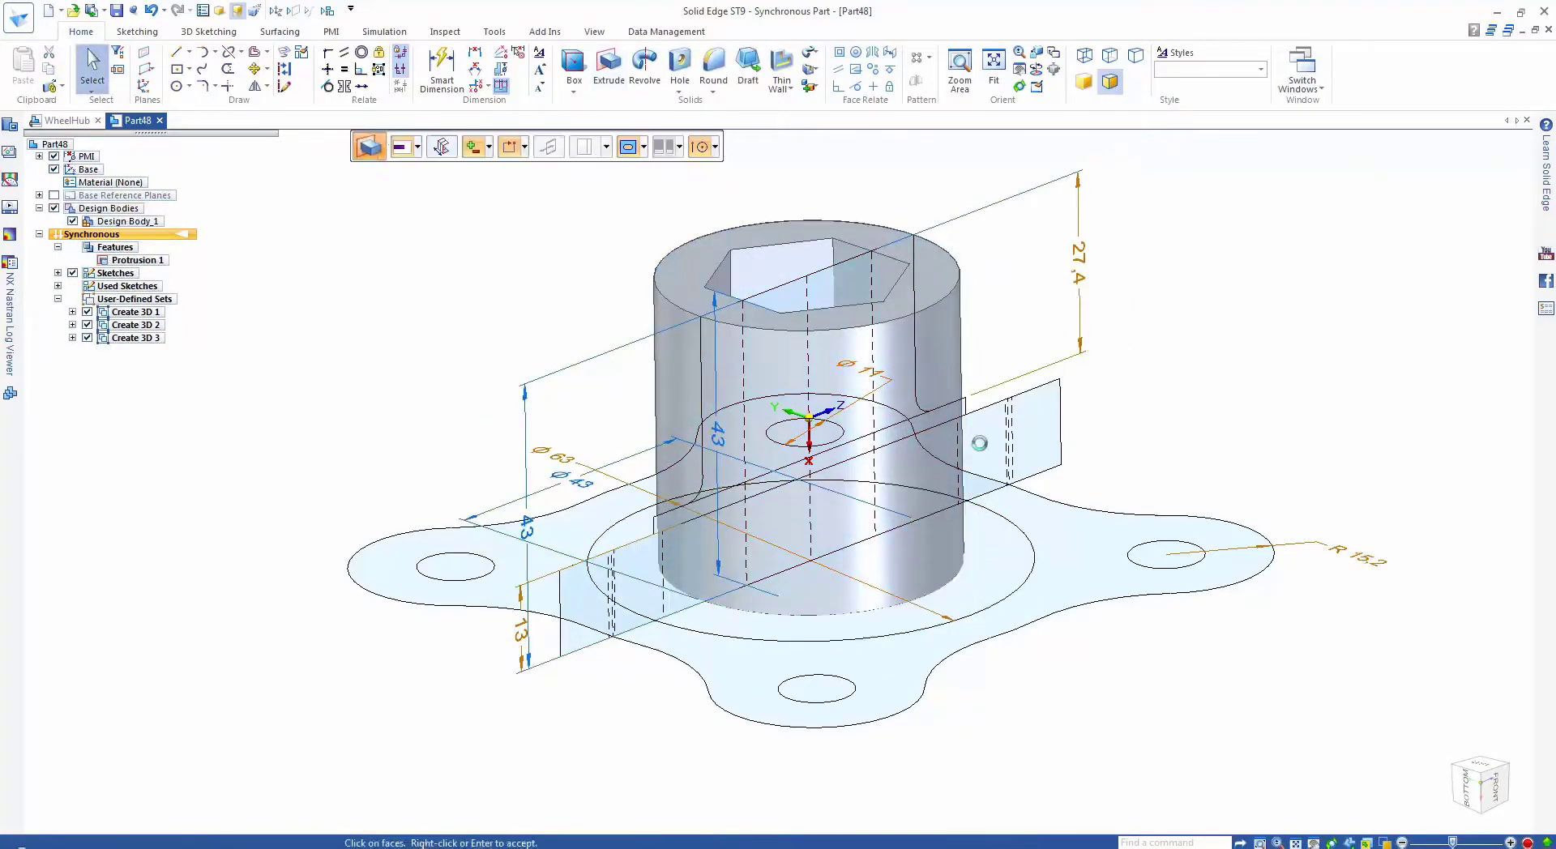
{"action": "left_click", "coordinate": [1022, 487]}
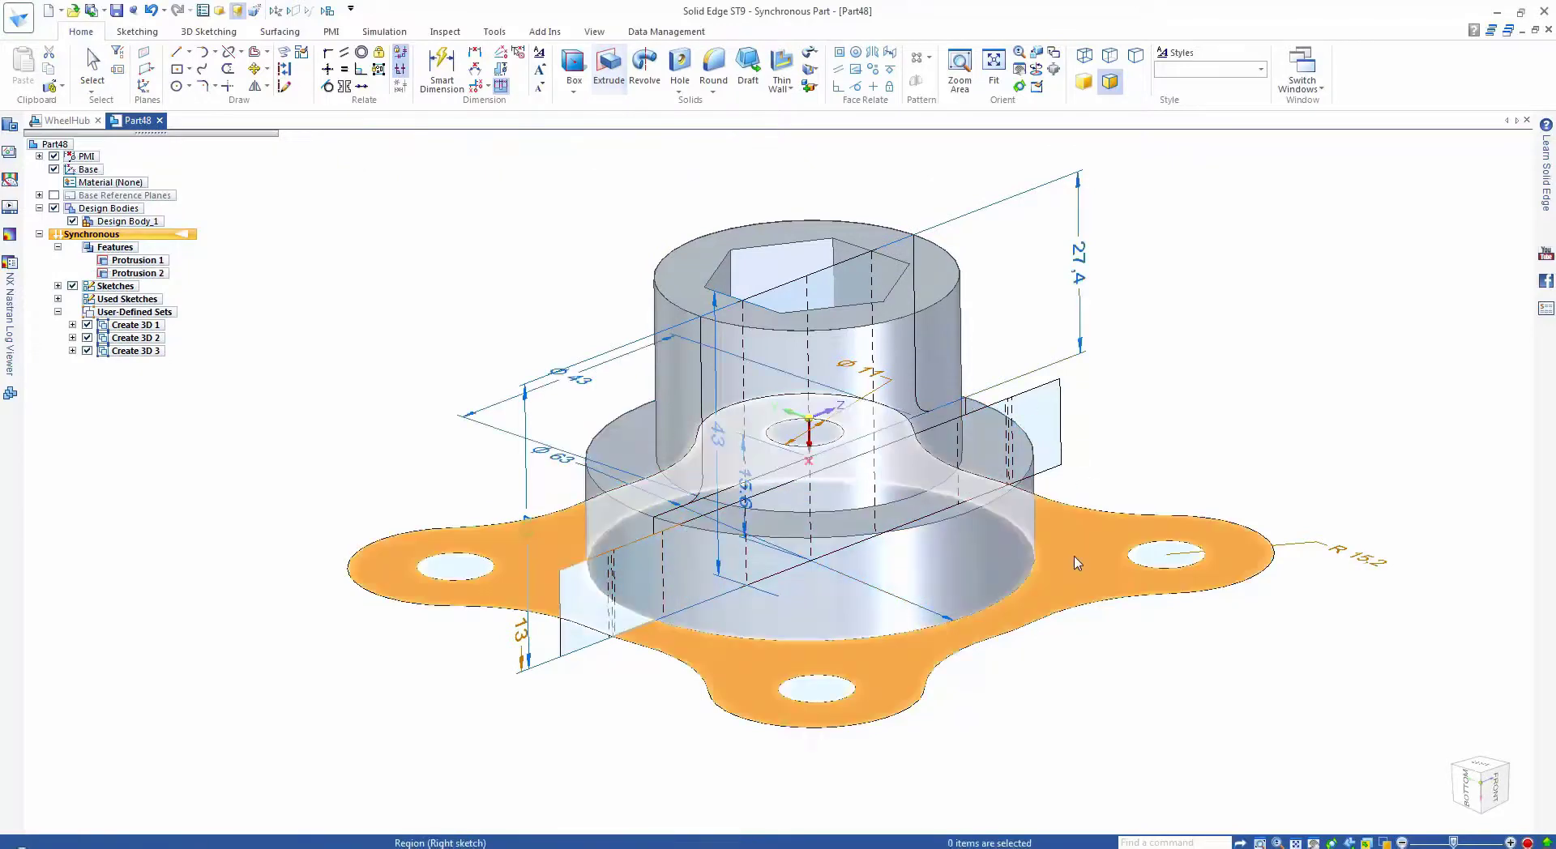
- Extrude the four-lobed flange region around its bolt holes up to the flange height of the side-view sketch
{"action": "left_click", "coordinate": [1080, 567]}
{"action": "left_click", "coordinate": [1077, 539]}
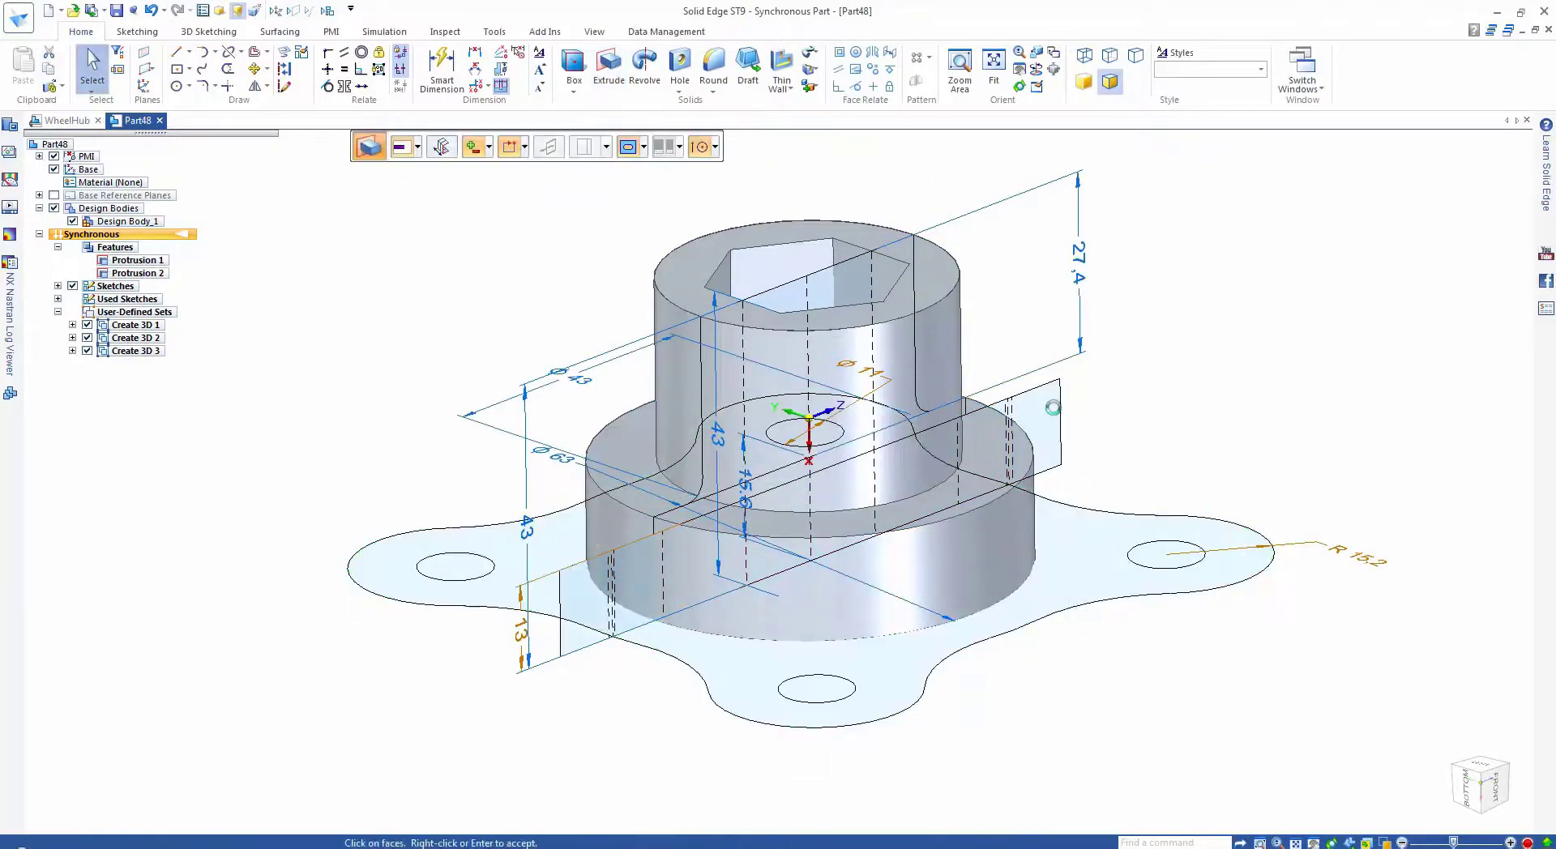
{"action": "left_click", "coordinate": [1060, 405]}
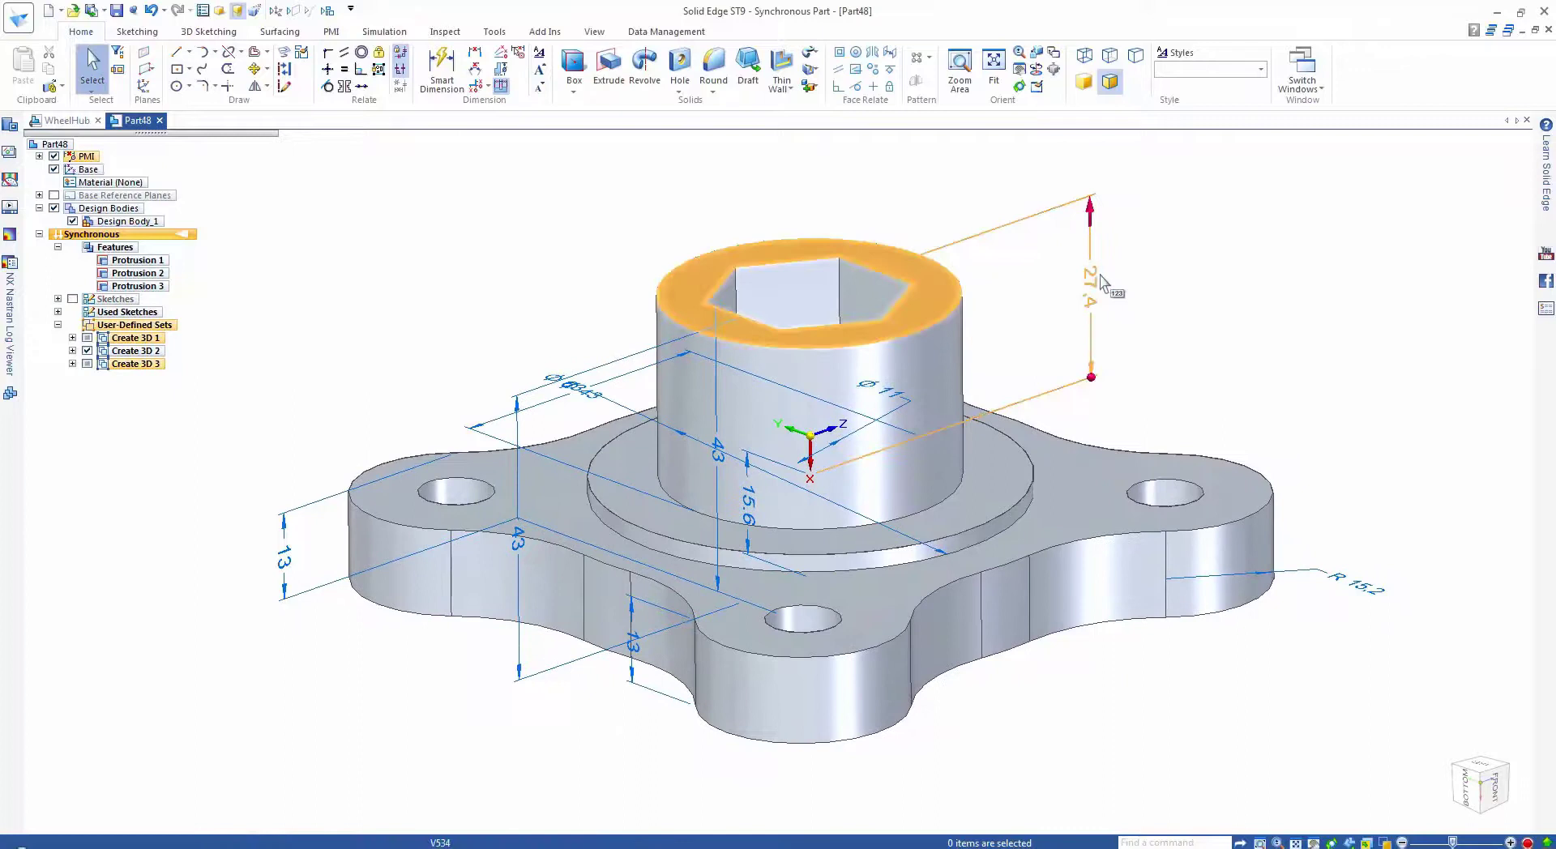
- Set the 27.4 mm hub height dimension to 30 mm
{"action": "left_click", "coordinate": [1104, 282]}
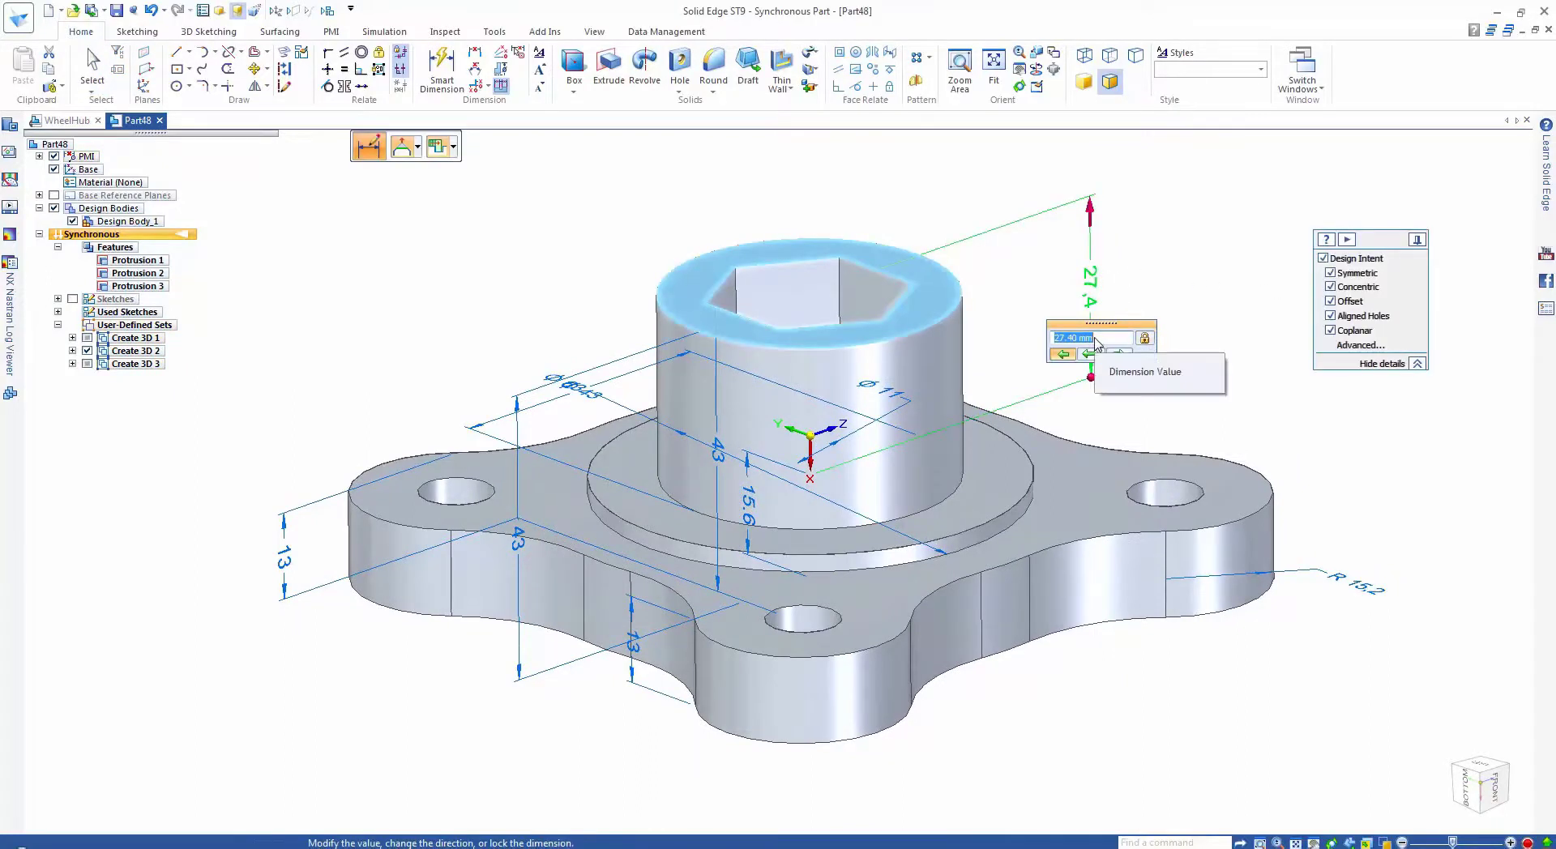
{"action": "type", "text": "30"}
{"action": "key", "text": "Return"}
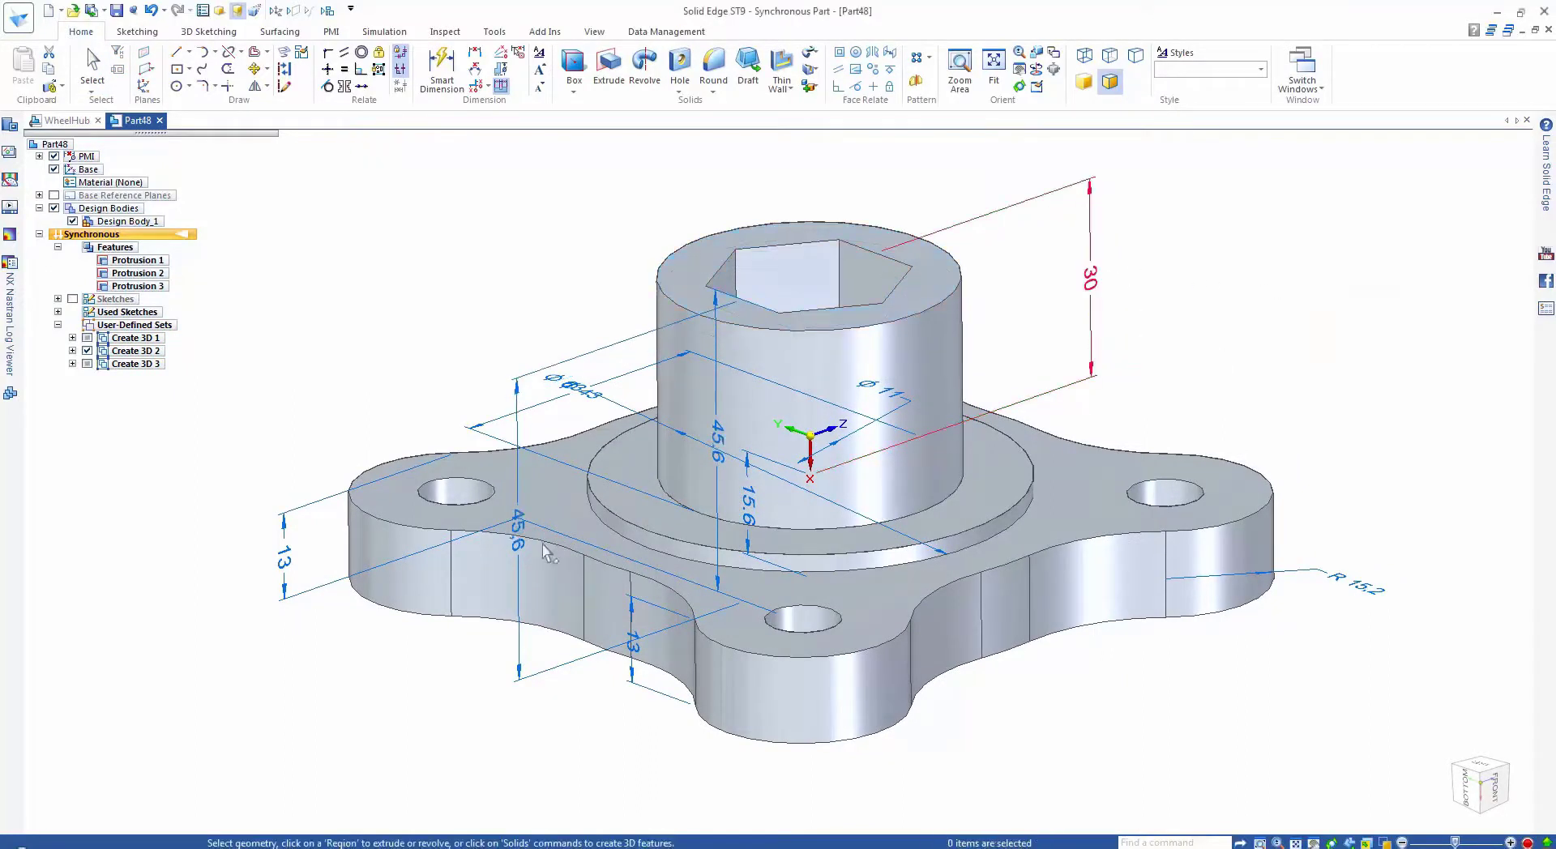
- Set the wheel hub's overall height dimension to 50 mm and the flange thickness to 15 mm
{"action": "left_click", "coordinate": [517, 529]}
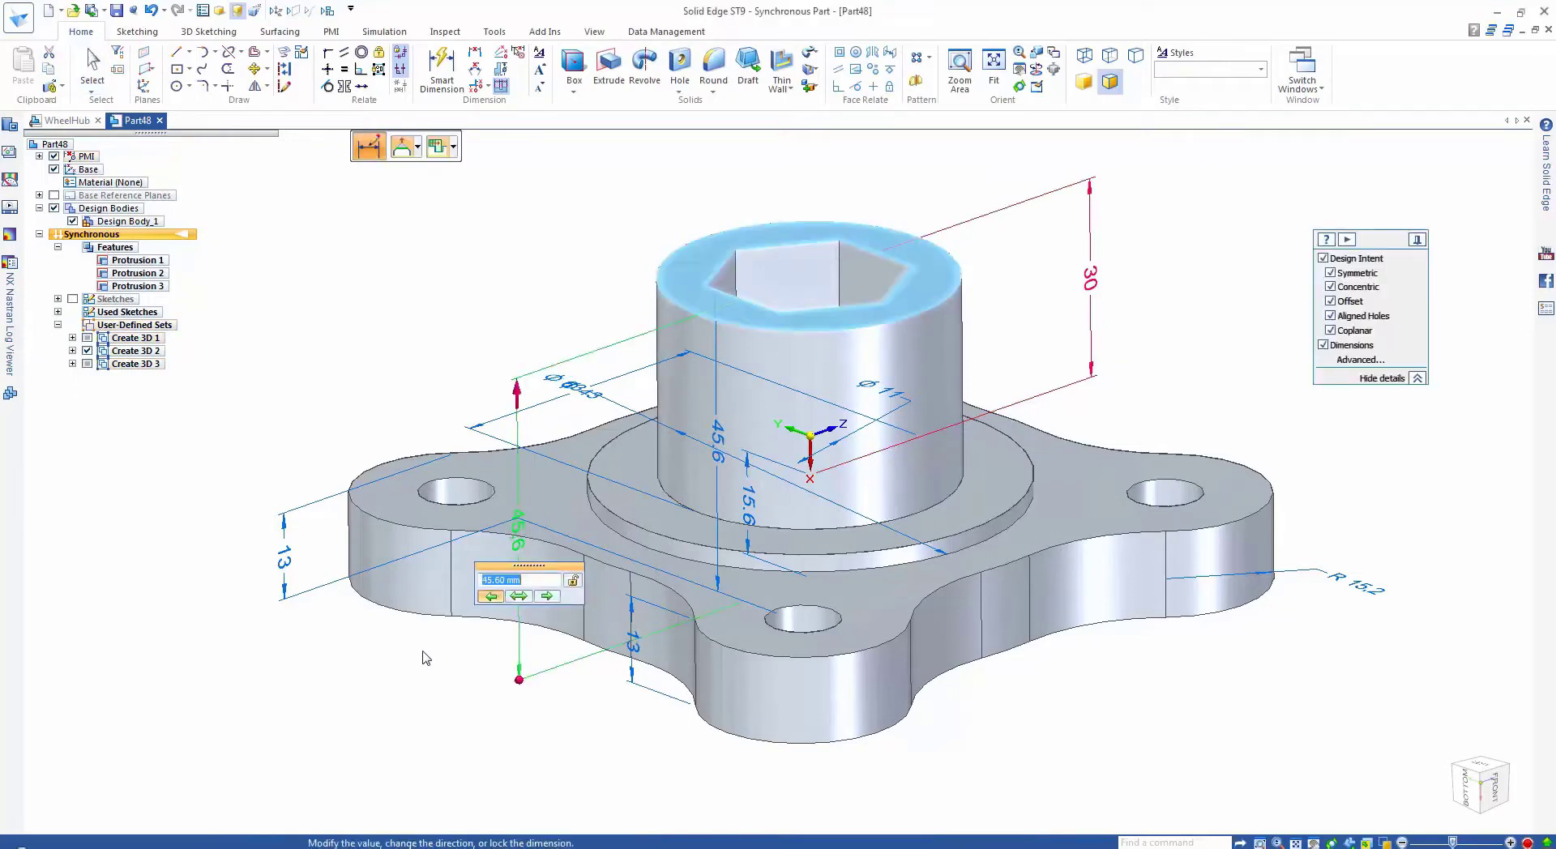
{"action": "key", "text": "Return"}
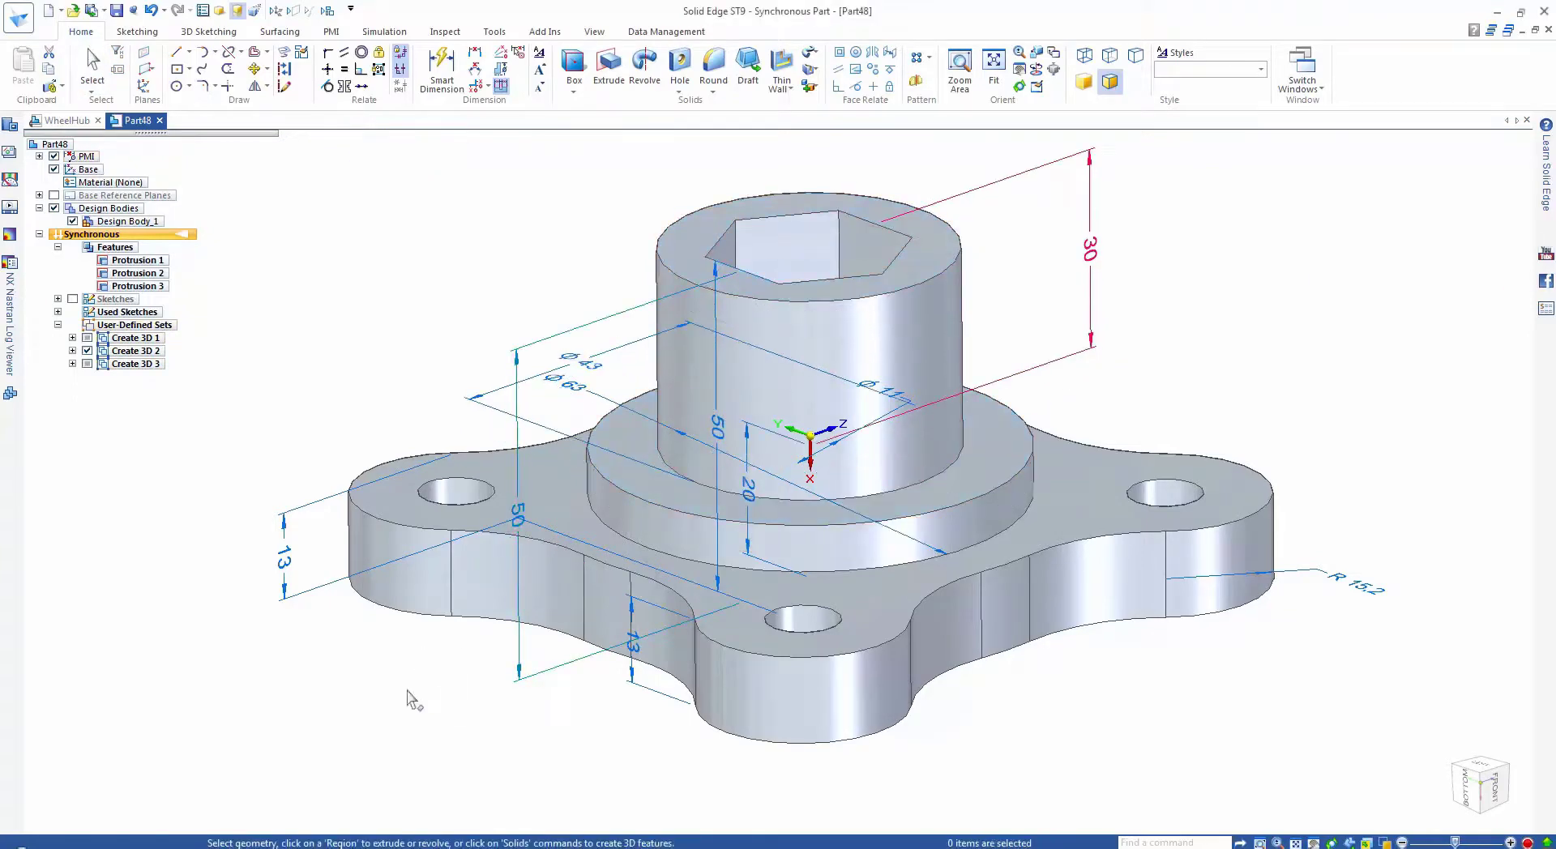
{"action": "left_click", "coordinate": [287, 574]}
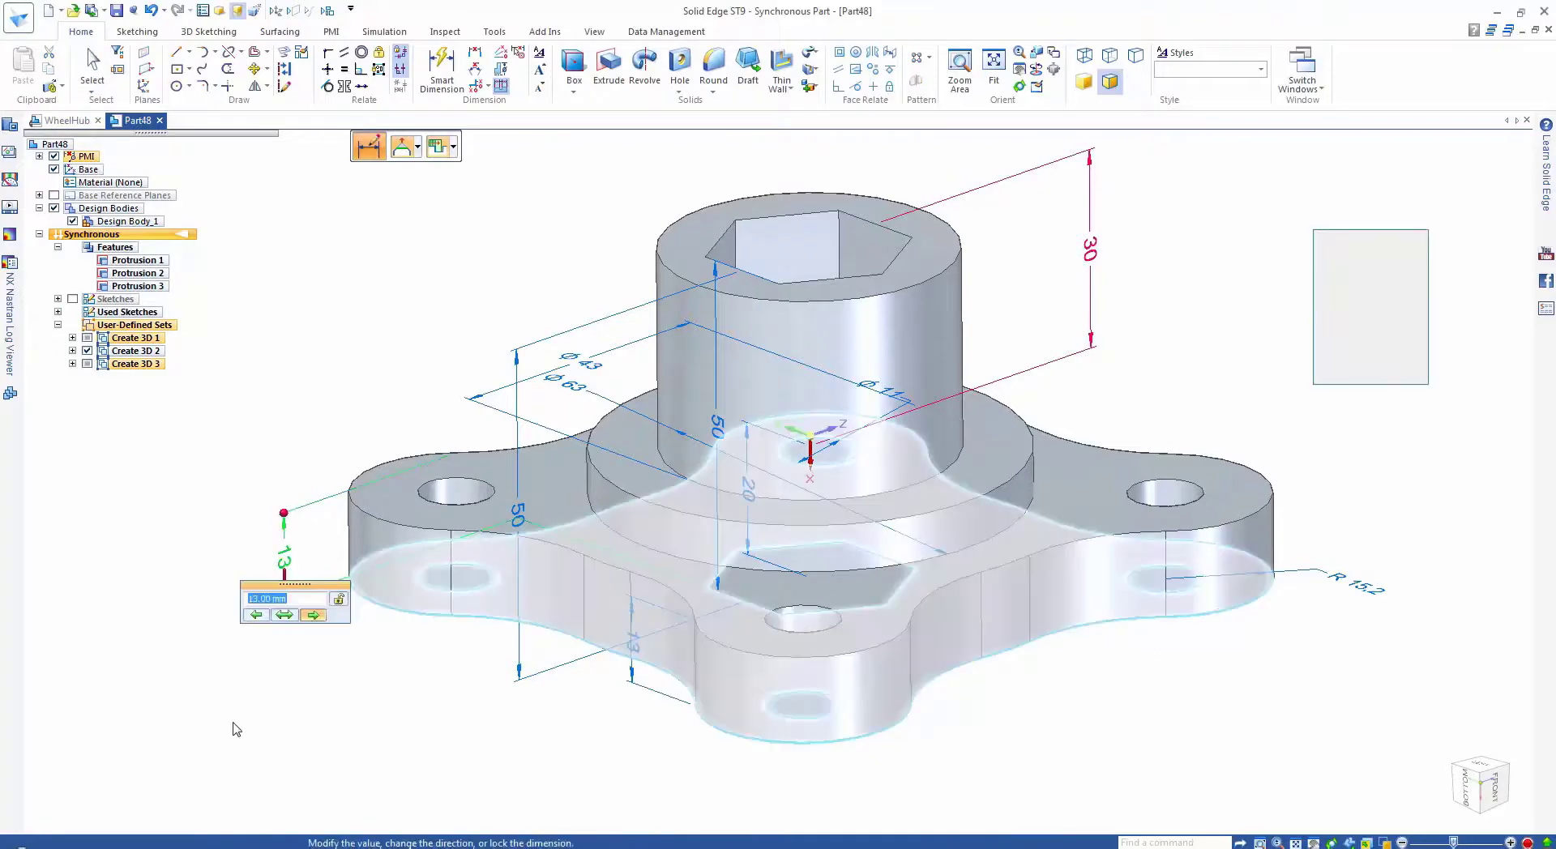
{"action": "type", "text": "15"}
{"action": "key", "text": "Return"}
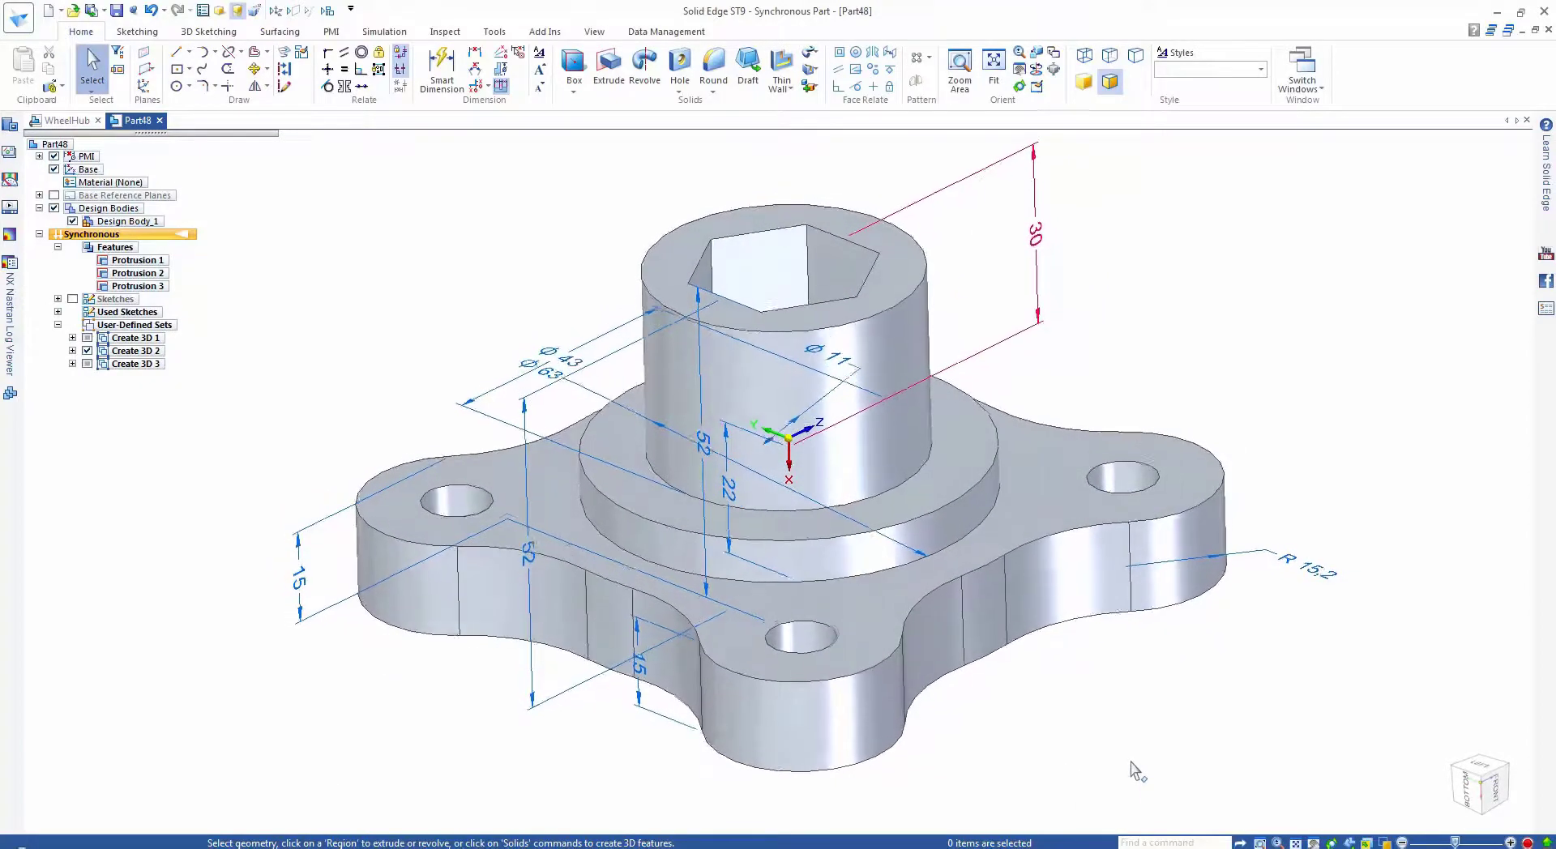
- Move a flange bolt hole together with its rounded lobe end face outward, keeping the other lobes symmetric
{"action": "left_click", "coordinate": [1125, 466]}
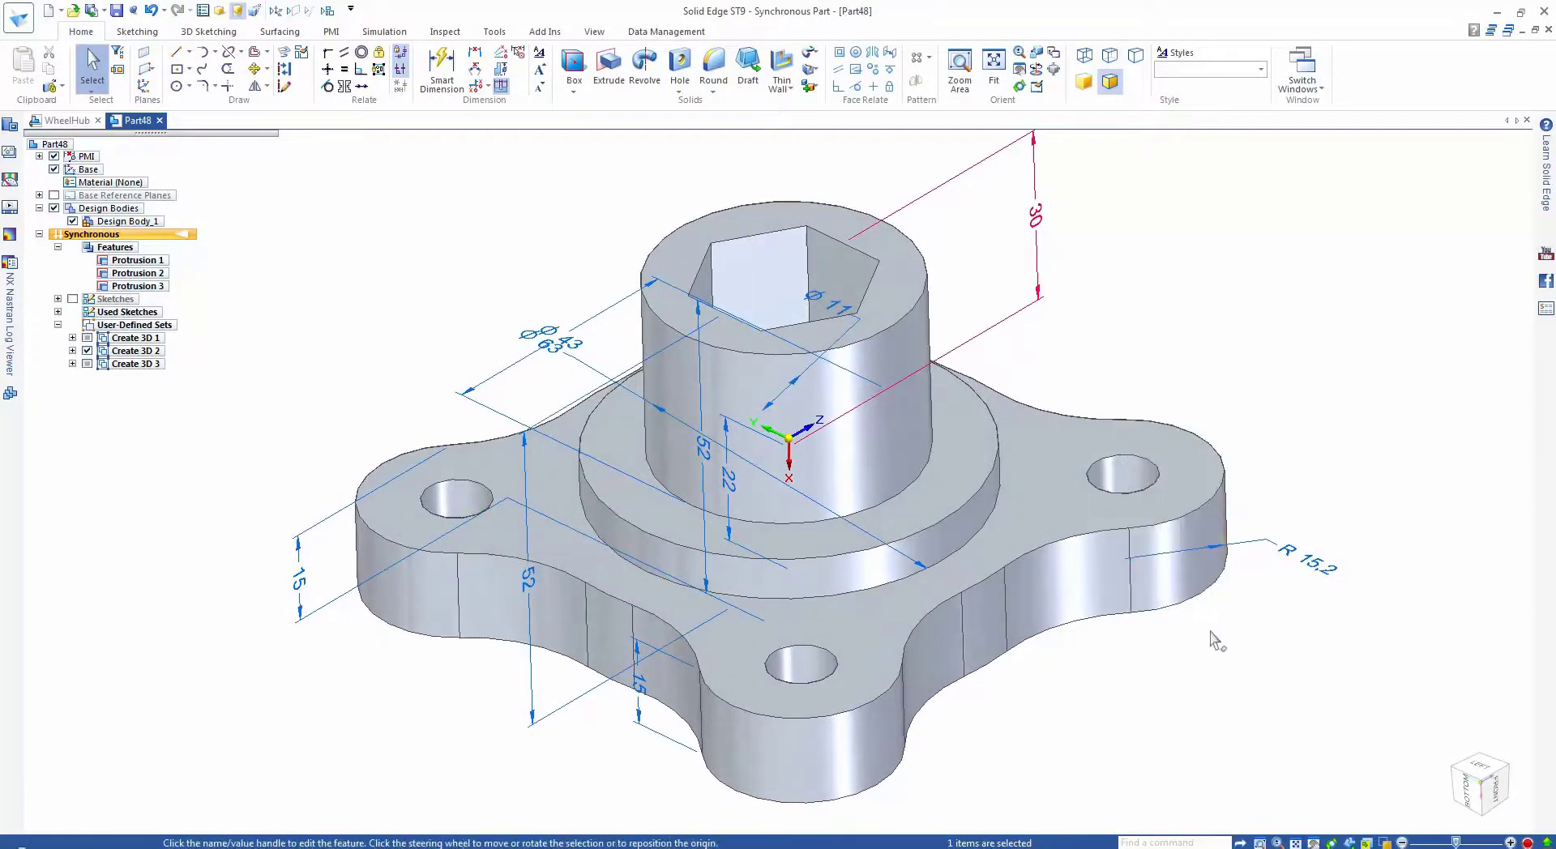
{"action": "left_click", "coordinate": [1179, 577], "text": "ctrl"}
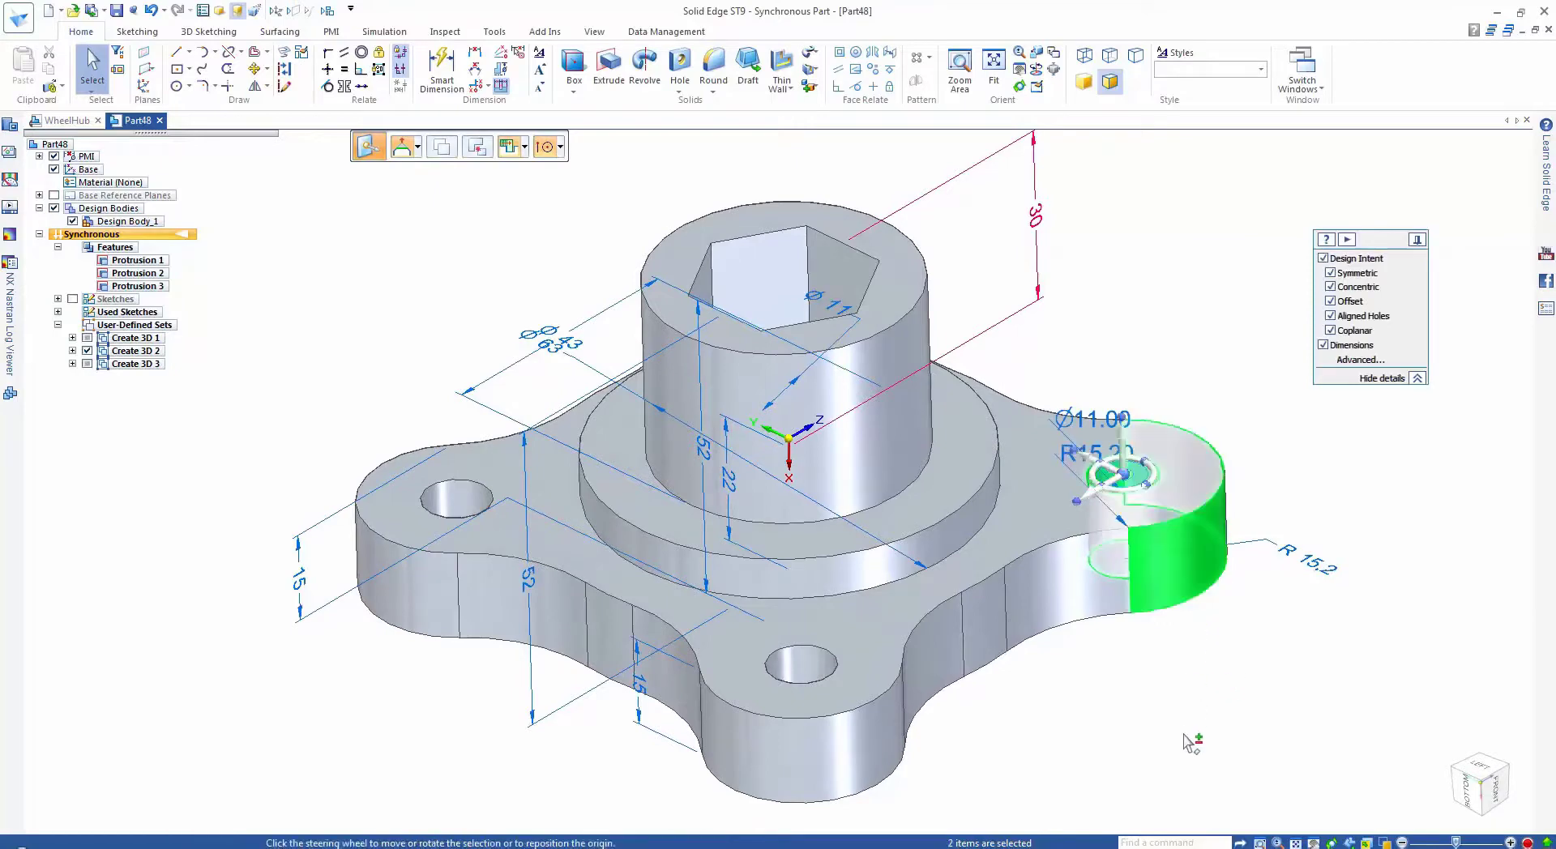
{"action": "left_click", "coordinate": [1076, 500]}
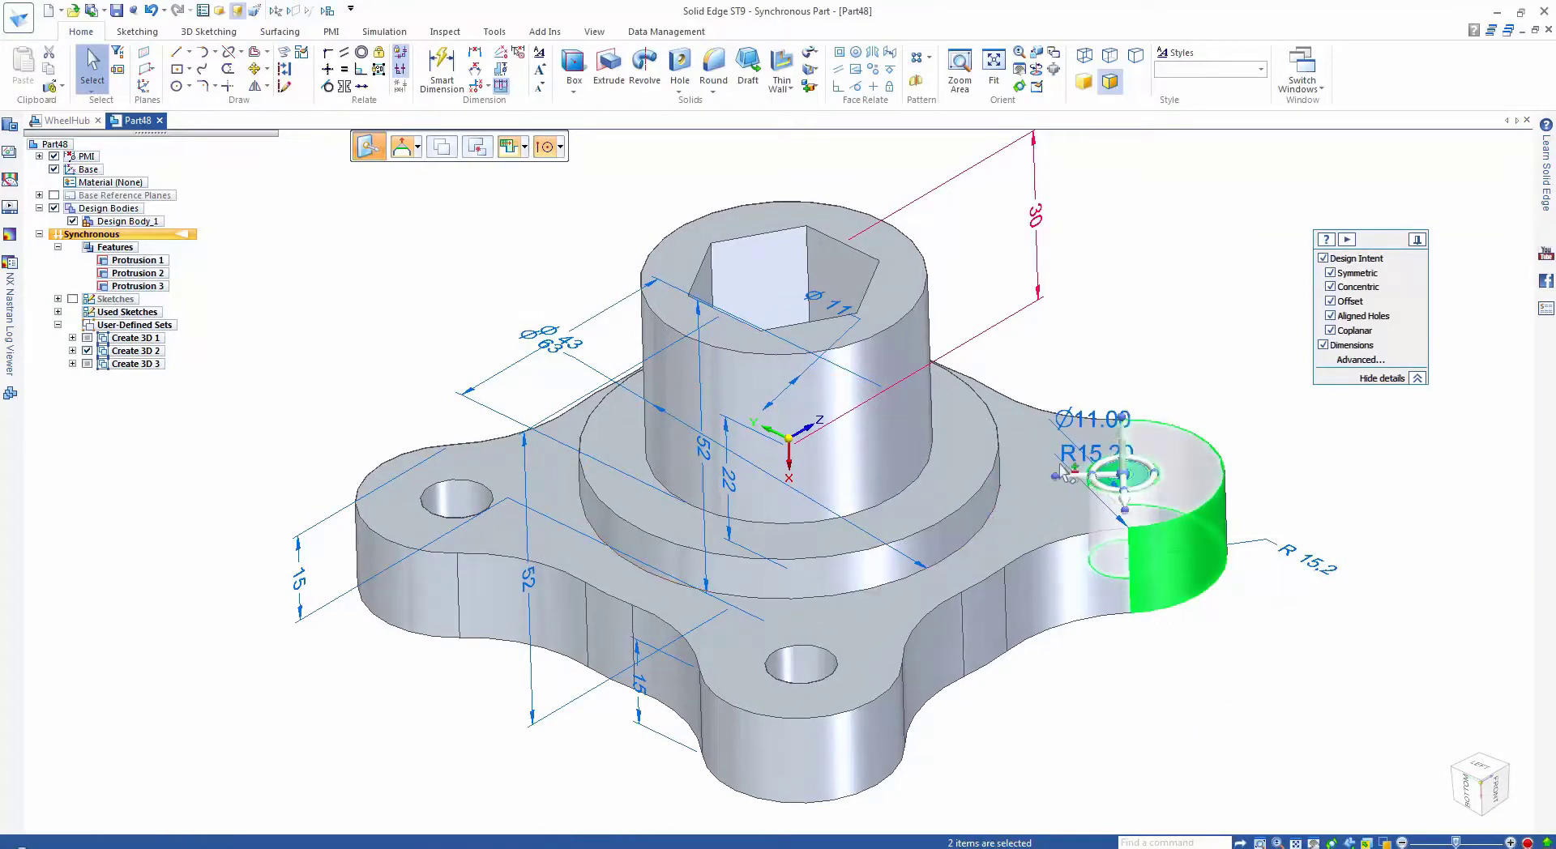
{"action": "left_click", "coordinate": [1125, 474]}
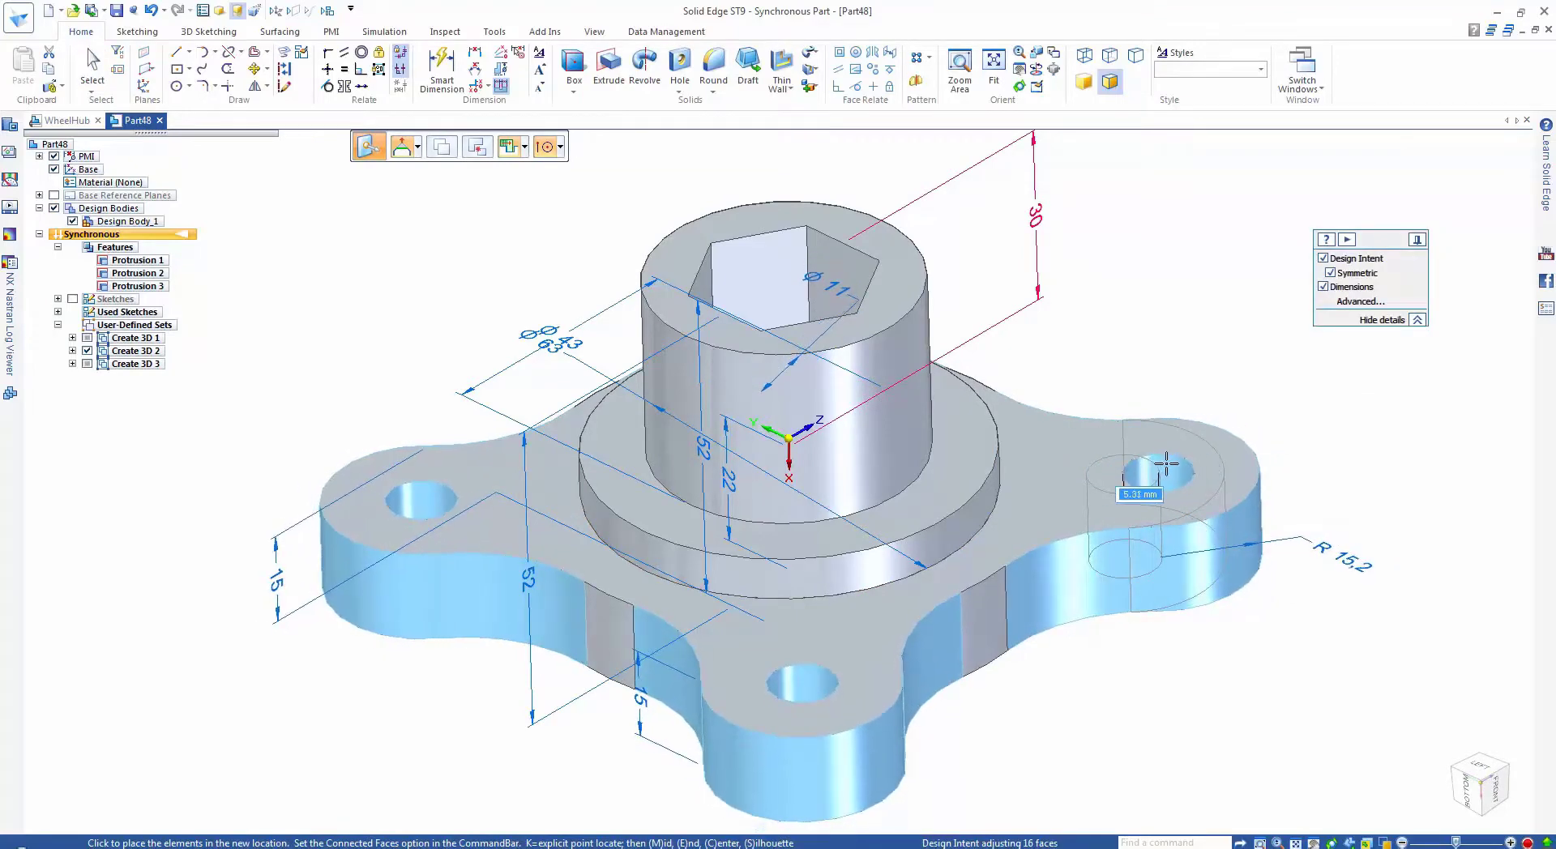
{"action": "key", "text": "Return"}
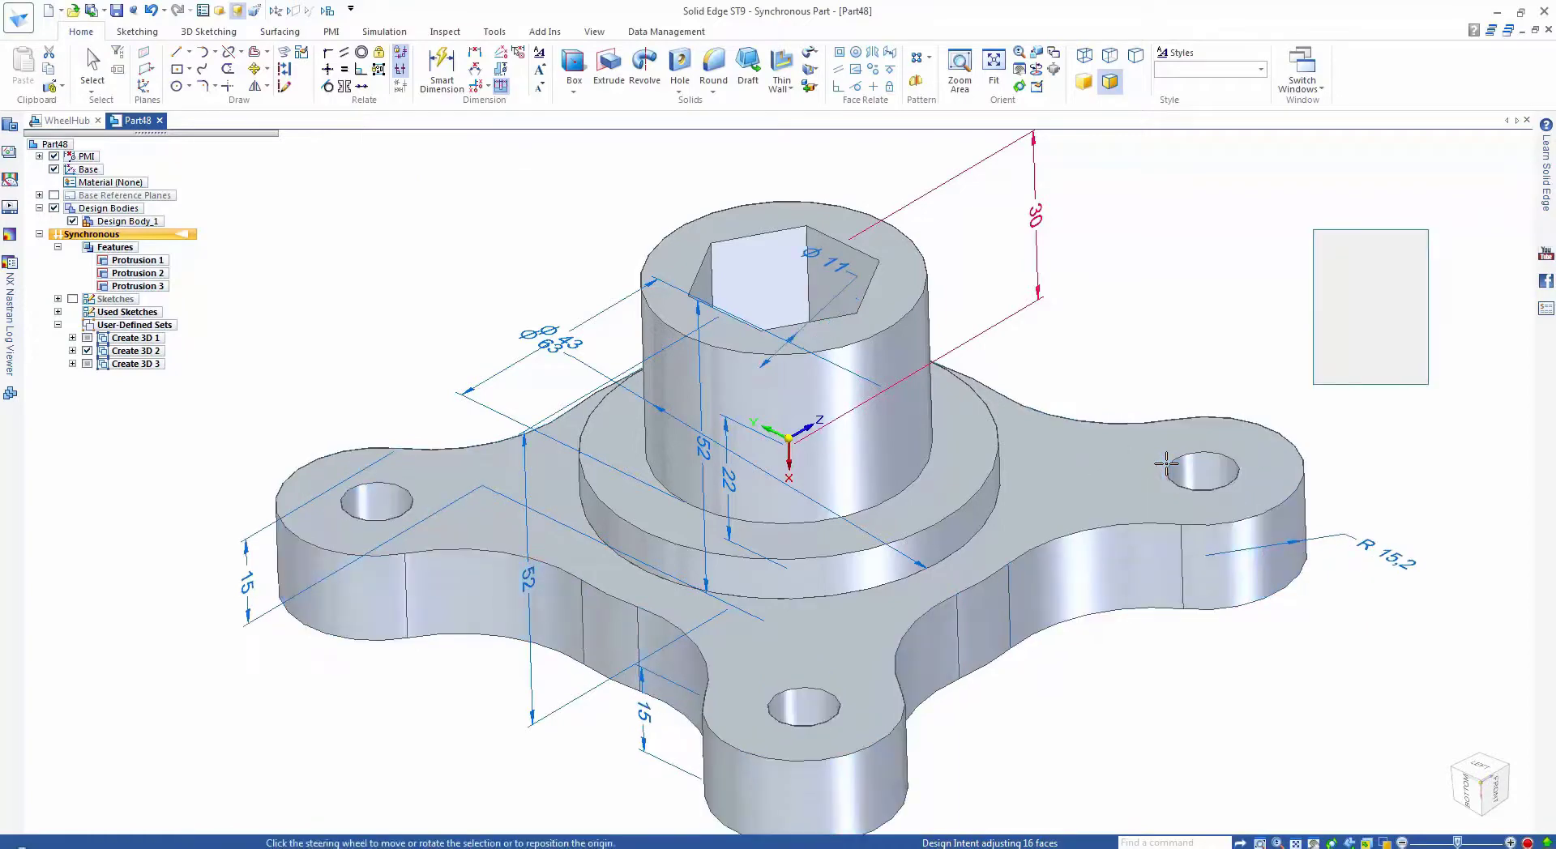
{"action": "left_click", "coordinate": [1144, 716]}
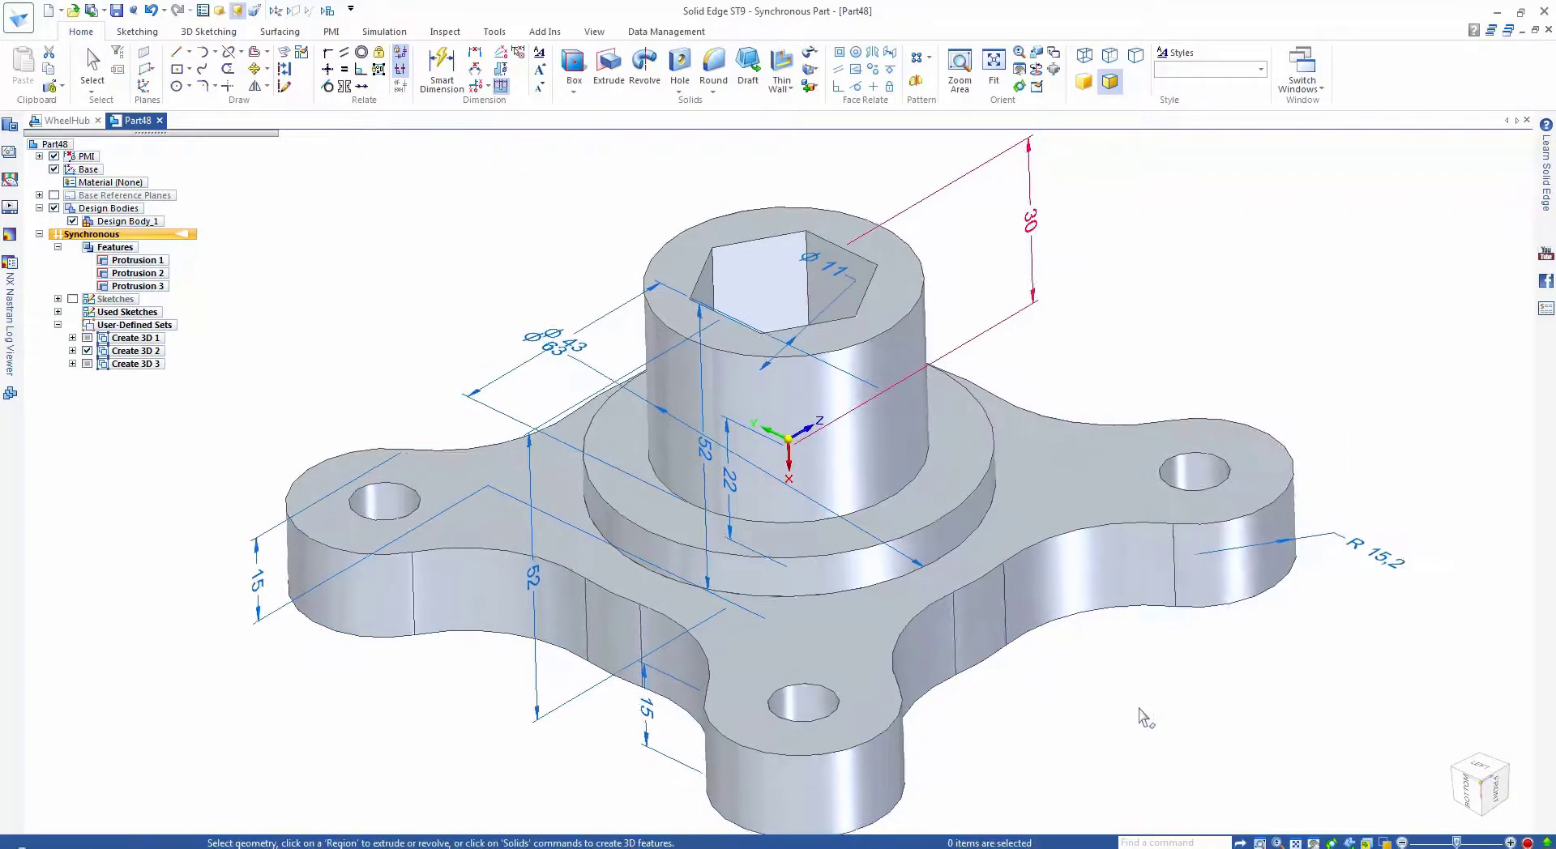
- Set the radius of the flange's outer arc faces between the lobes to 46 mm
{"action": "left_click", "coordinate": [960, 600]}
{"action": "left_click", "coordinate": [914, 509]}
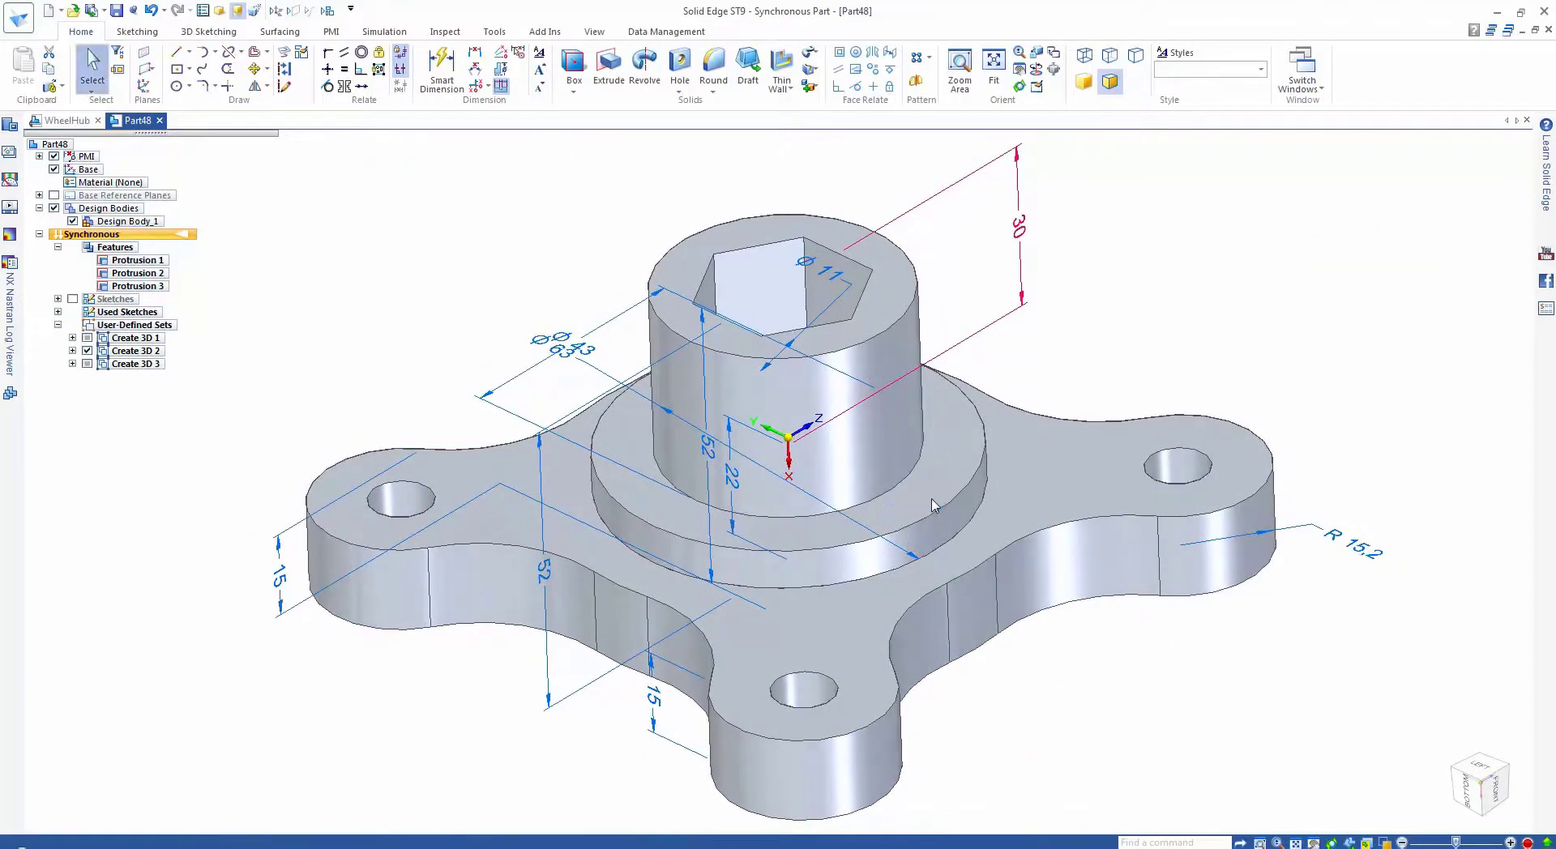
{"action": "type", "text": "46"}
{"action": "key", "text": "Return"}
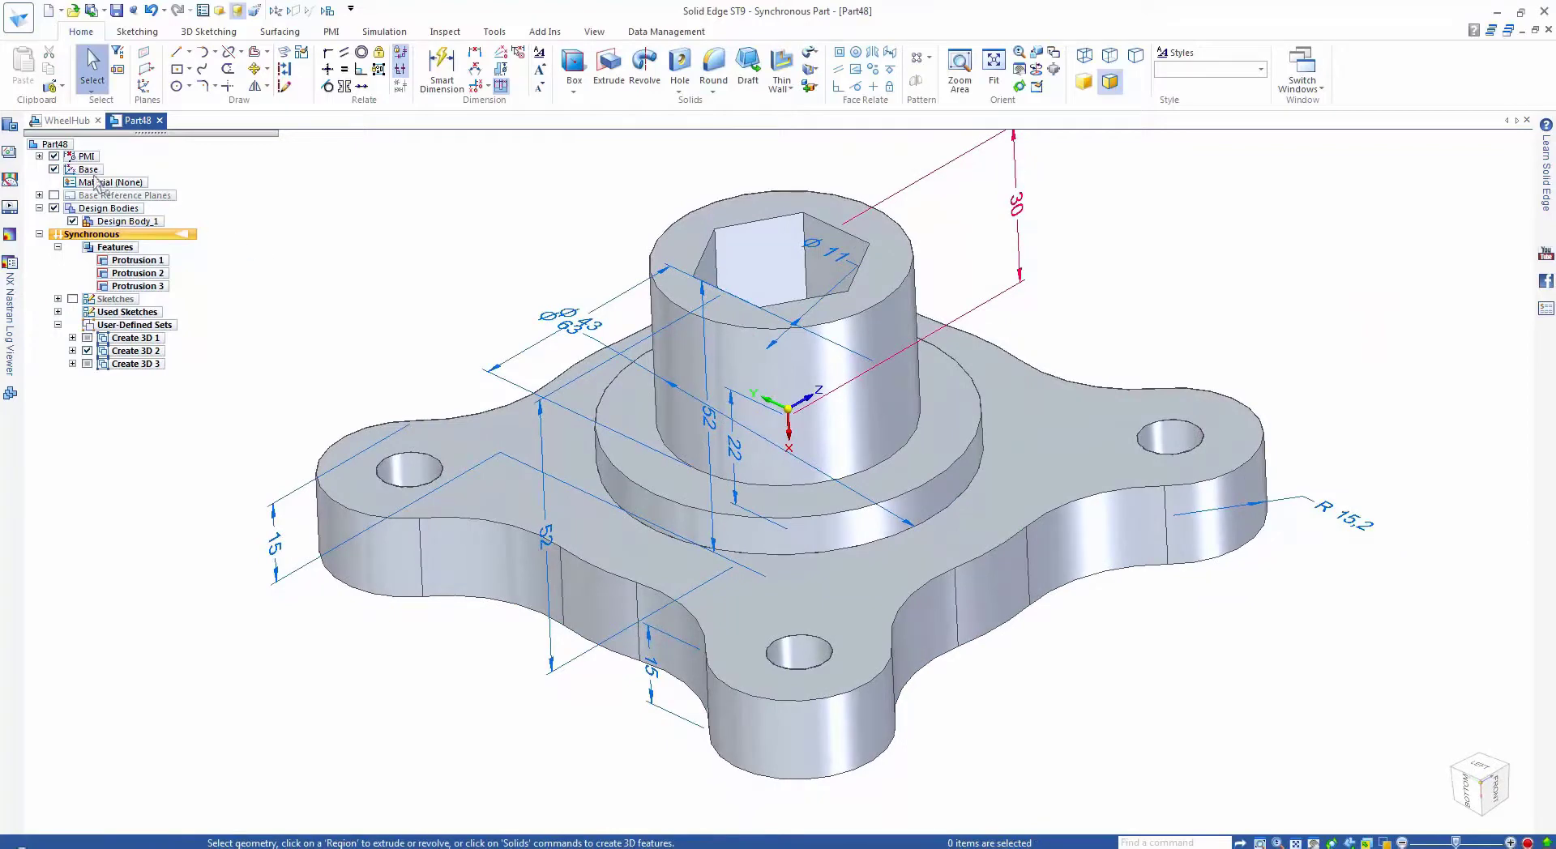
- Hide the PMI dimensions and save the part as Part48.par in the 2D to 3D folder
{"action": "left_click", "coordinate": [53, 156]}
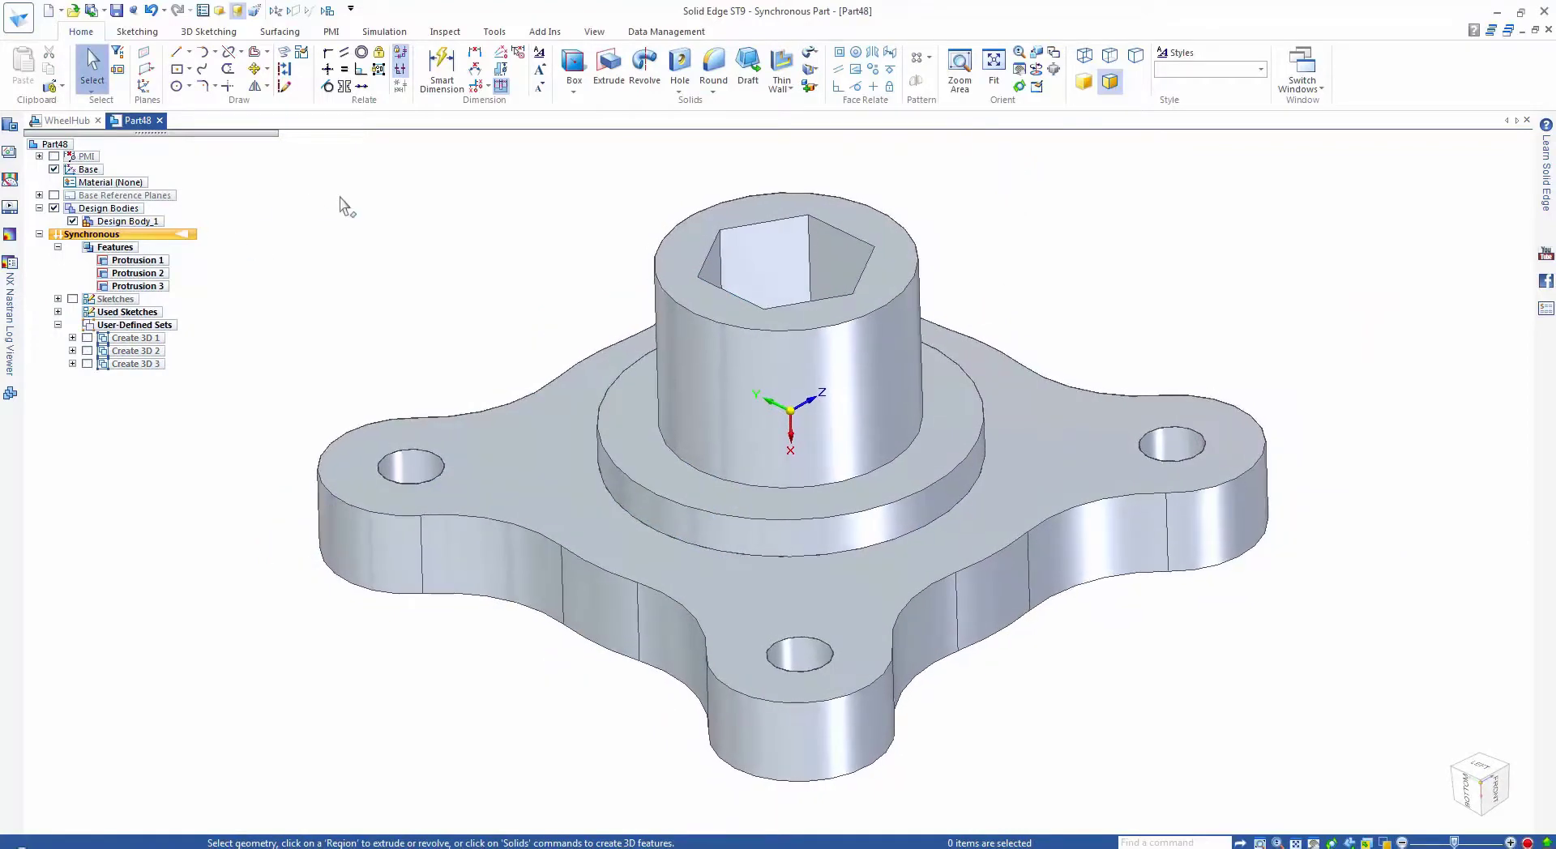
{"action": "key", "text": "ctrl+s"}
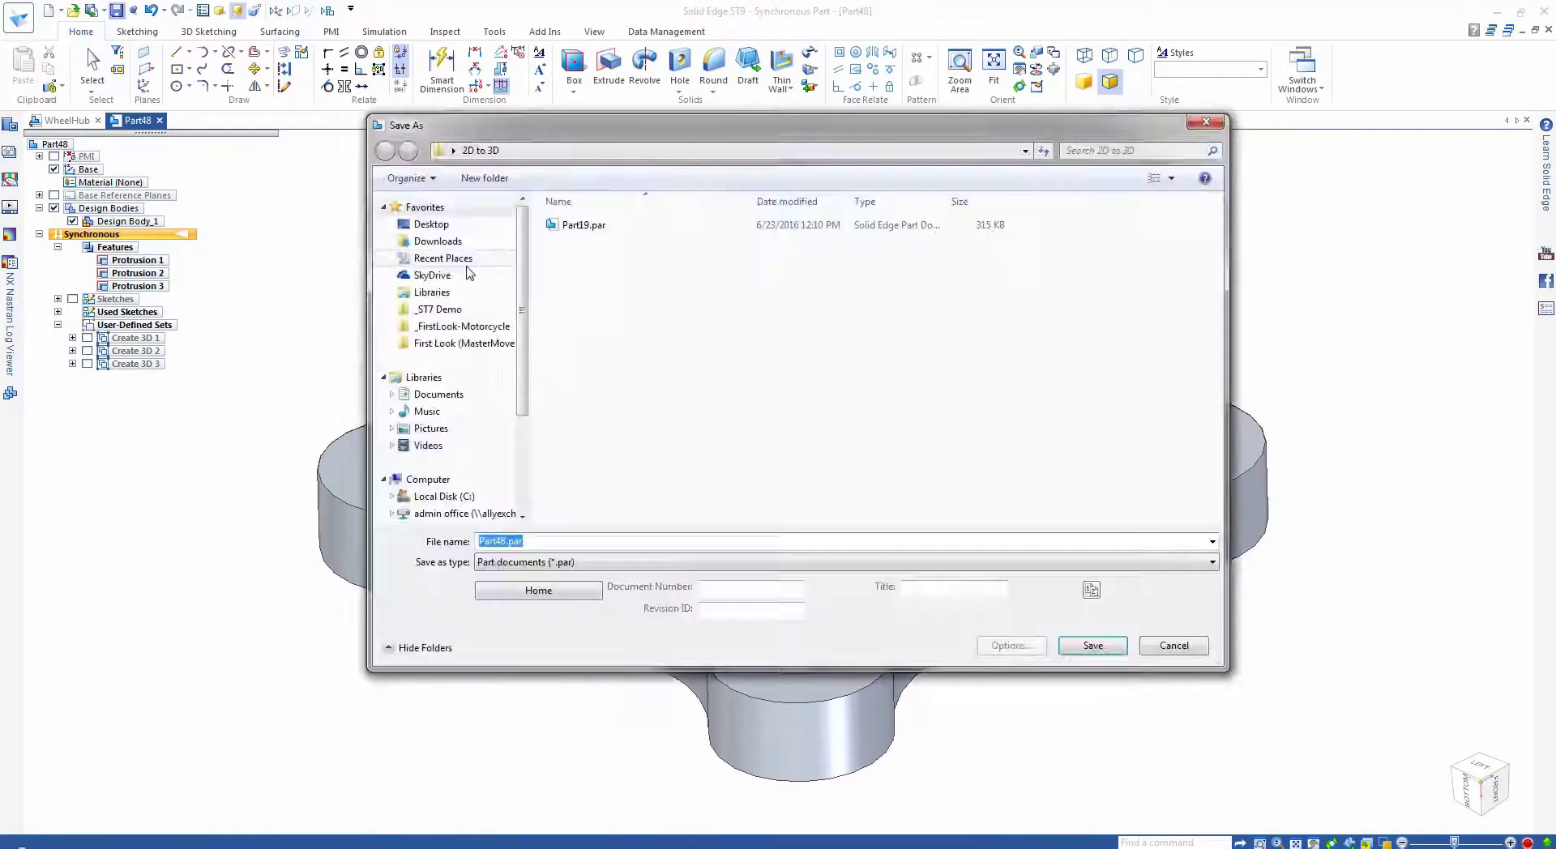
{"action": "left_click", "coordinate": [1076, 644]}
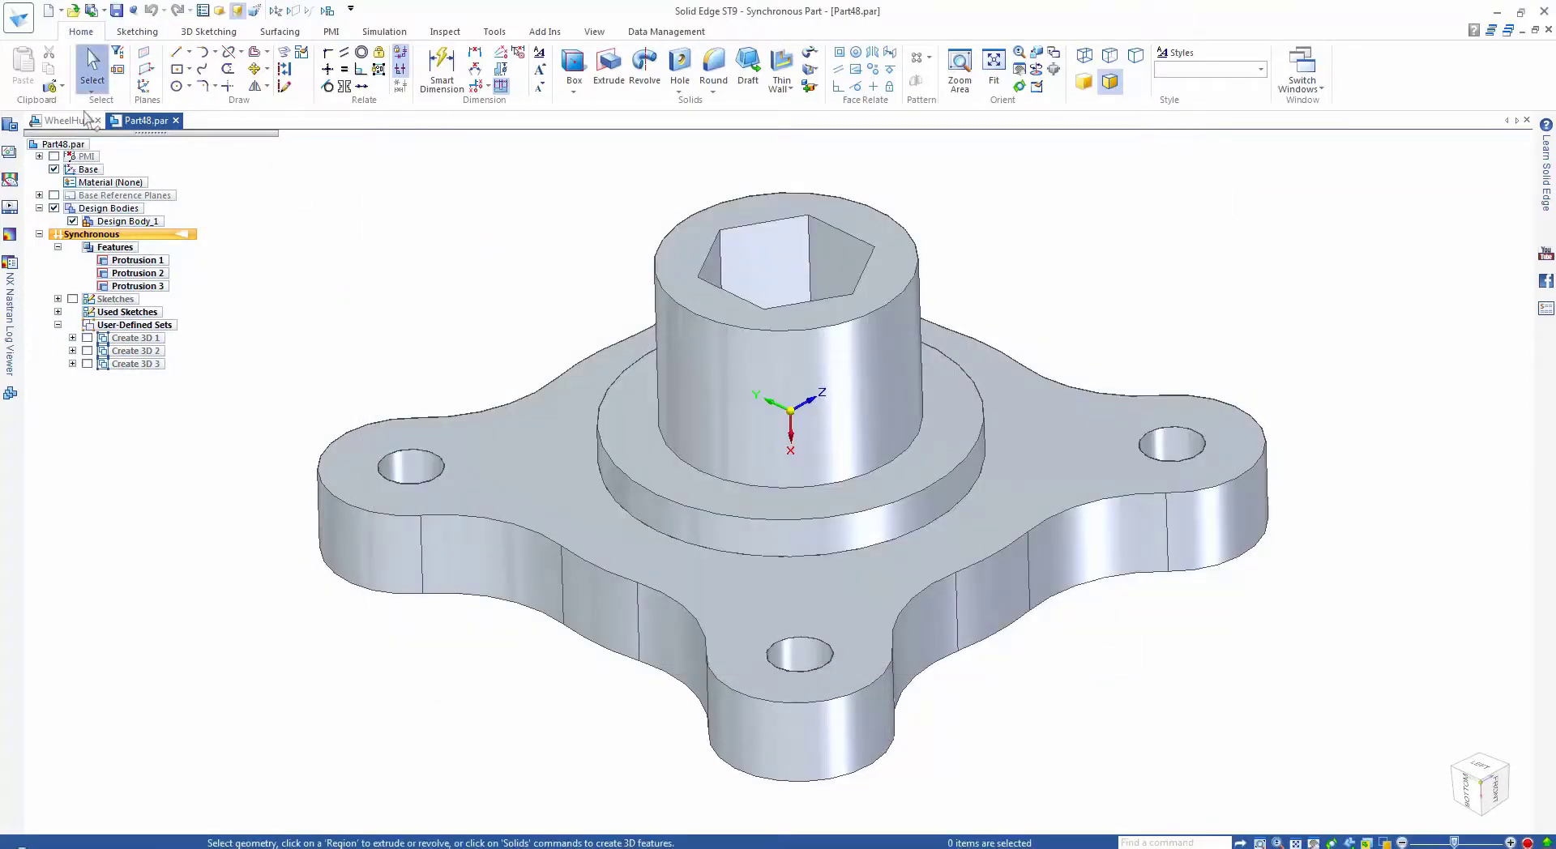
- Create a drawing of the active model from the QSTemplate.dft template, without running the Drawing View Creation Wizard
{"action": "left_click", "coordinate": [18, 18]}
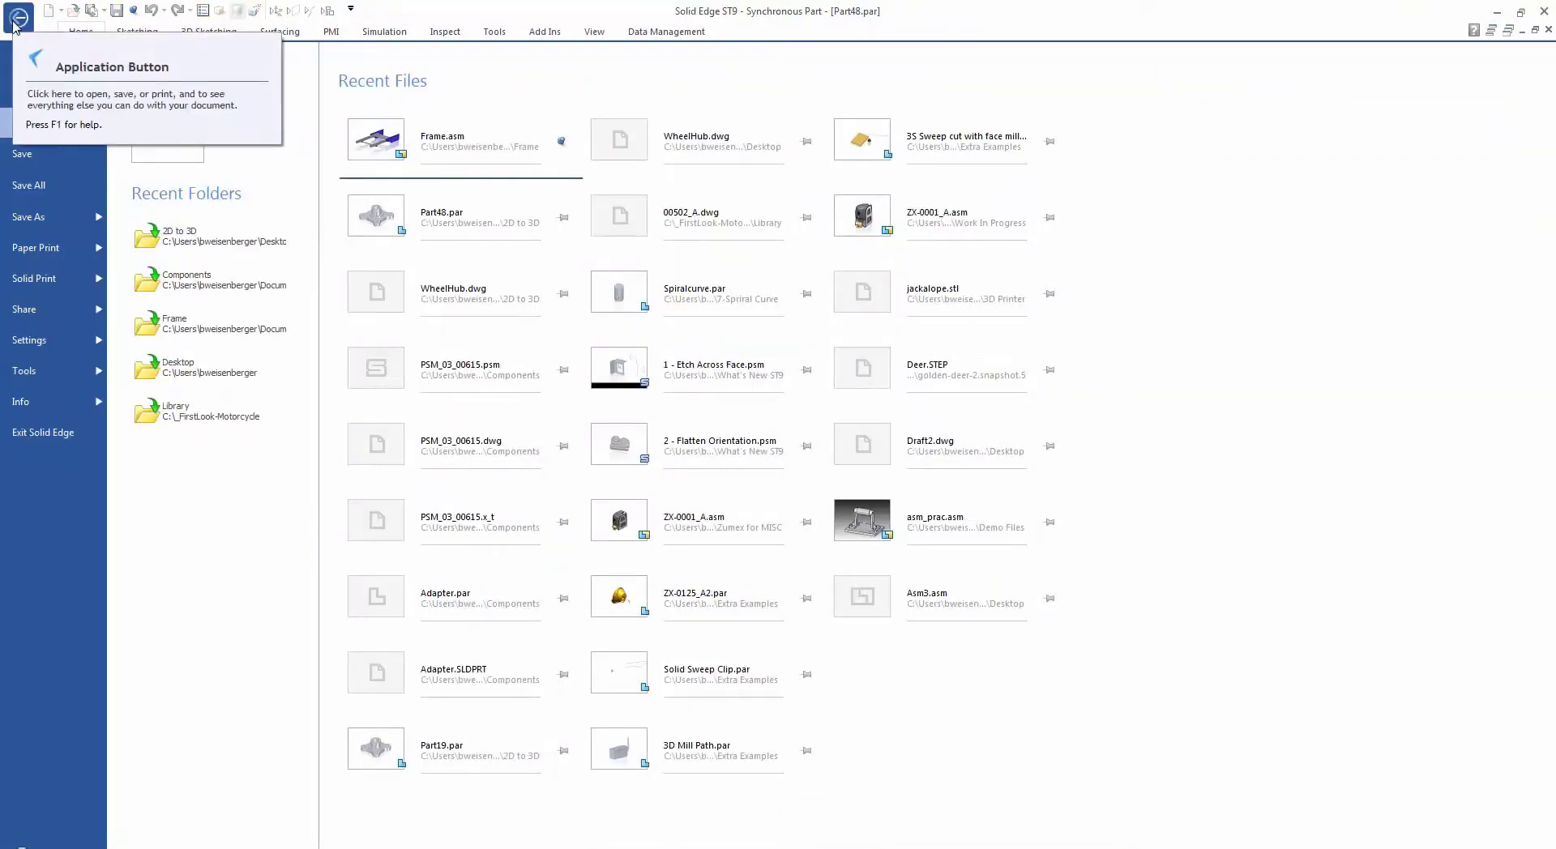
{"action": "mouse_move", "coordinate": [36, 93]}
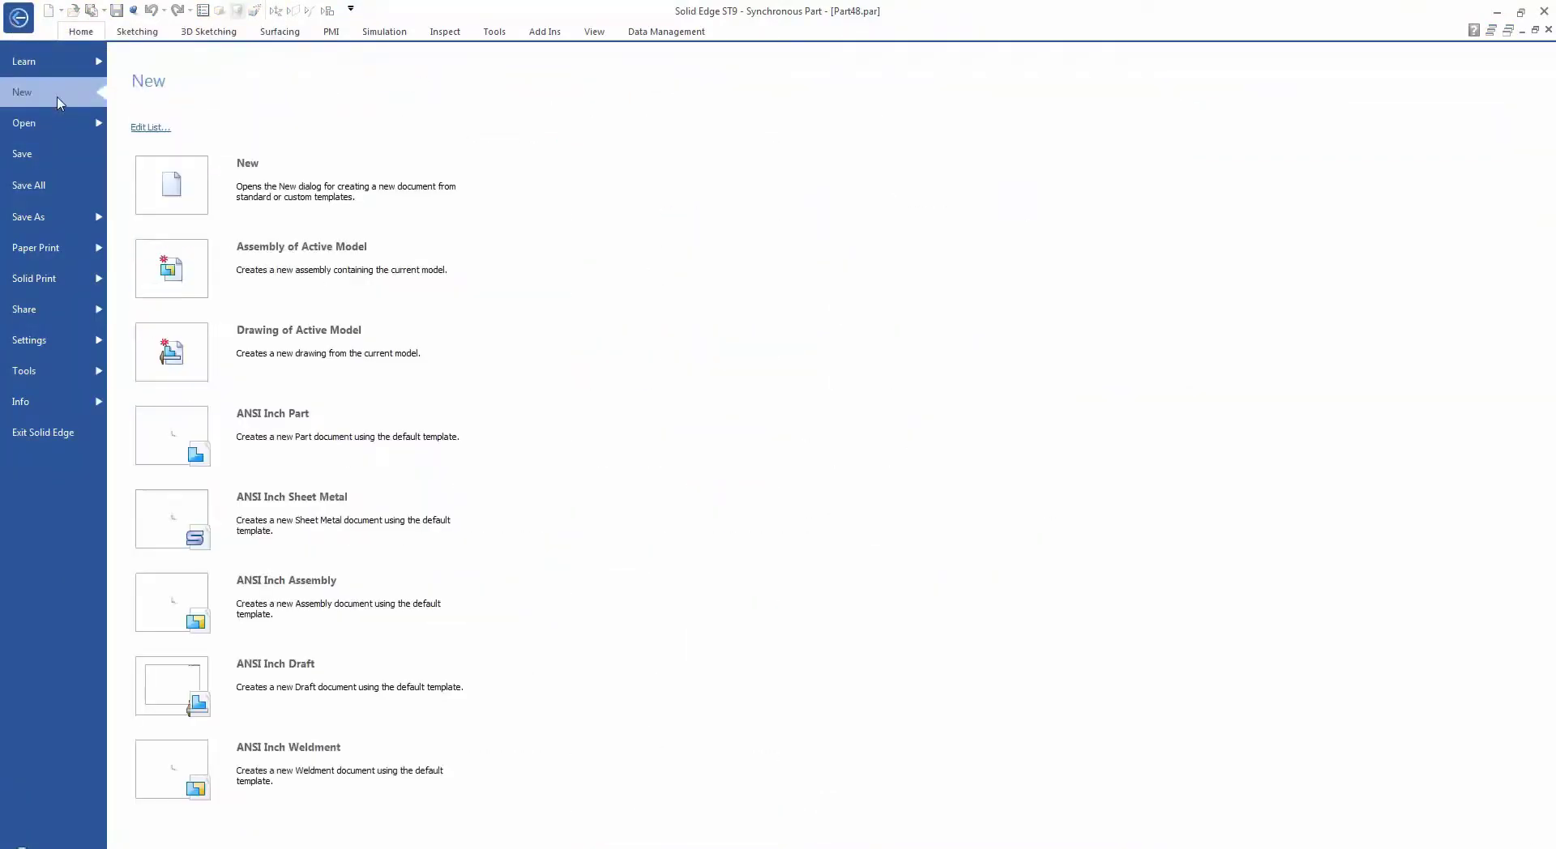
{"action": "left_click", "coordinate": [166, 326]}
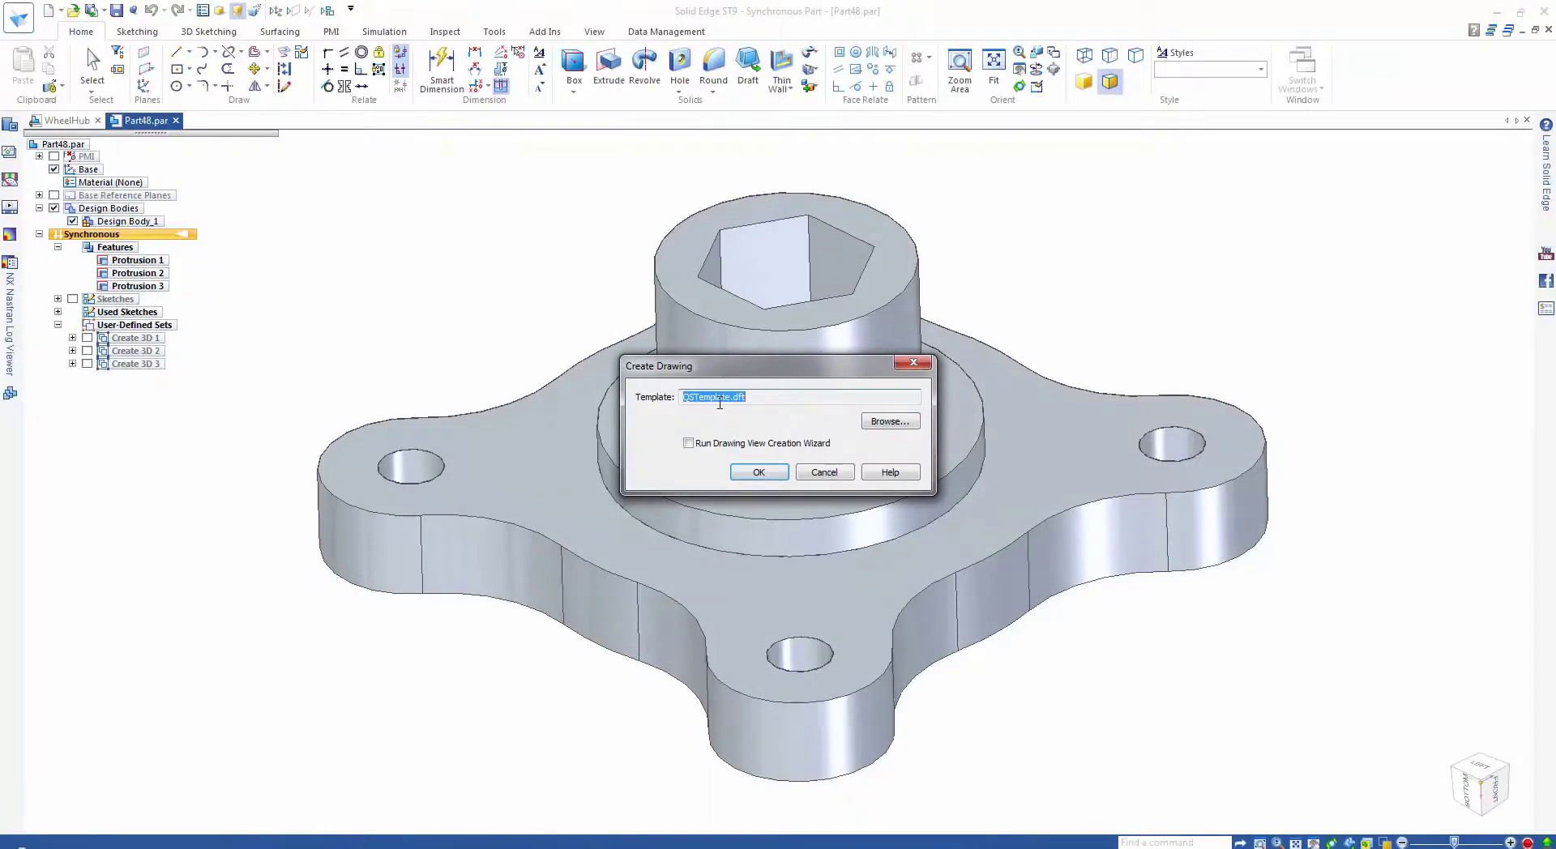
{"action": "left_click", "coordinate": [759, 473]}
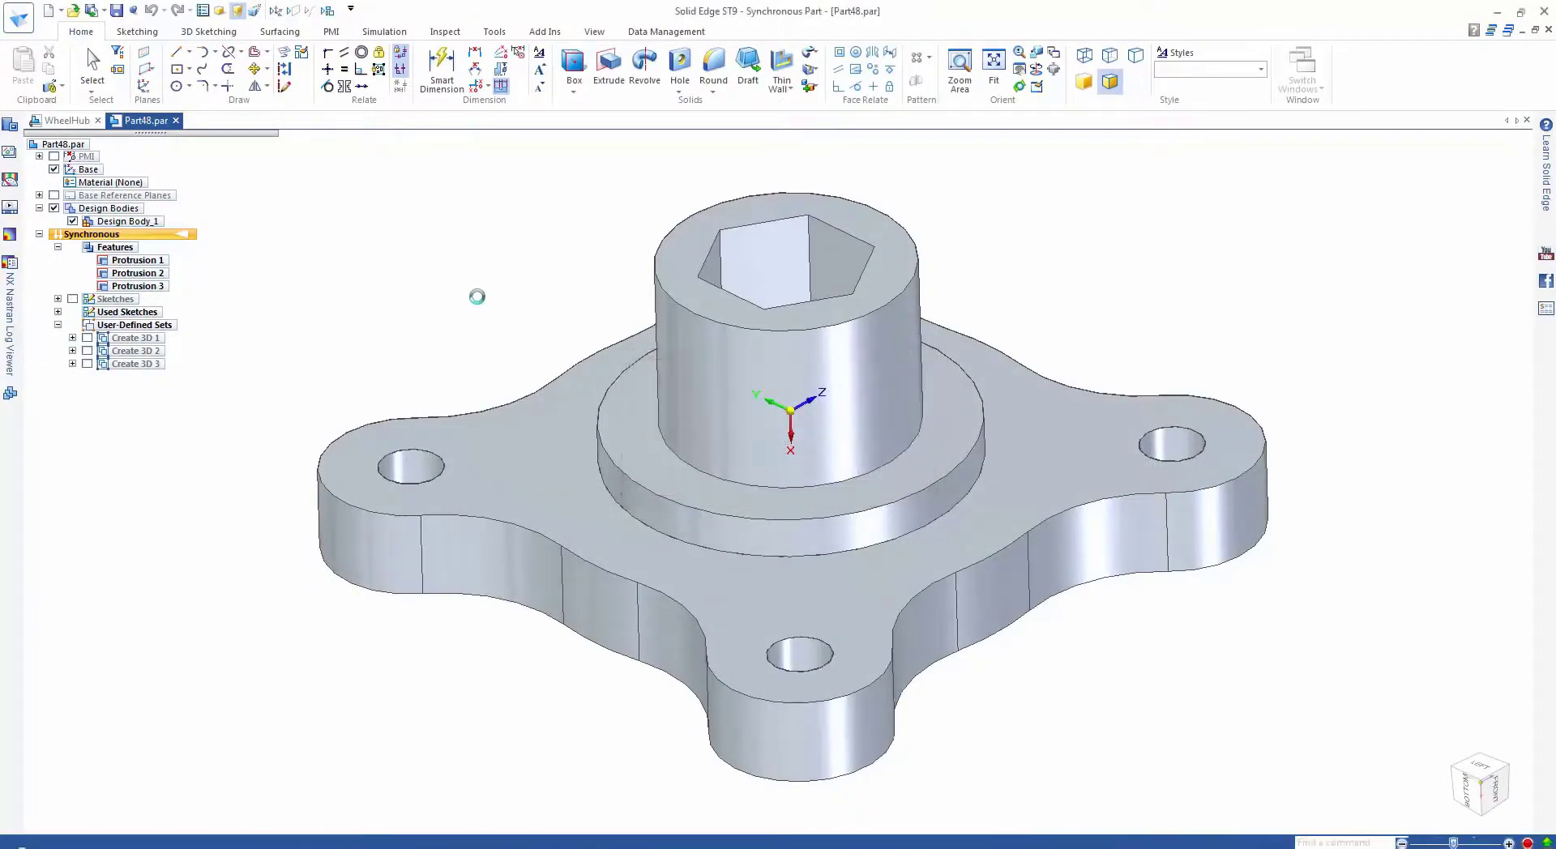